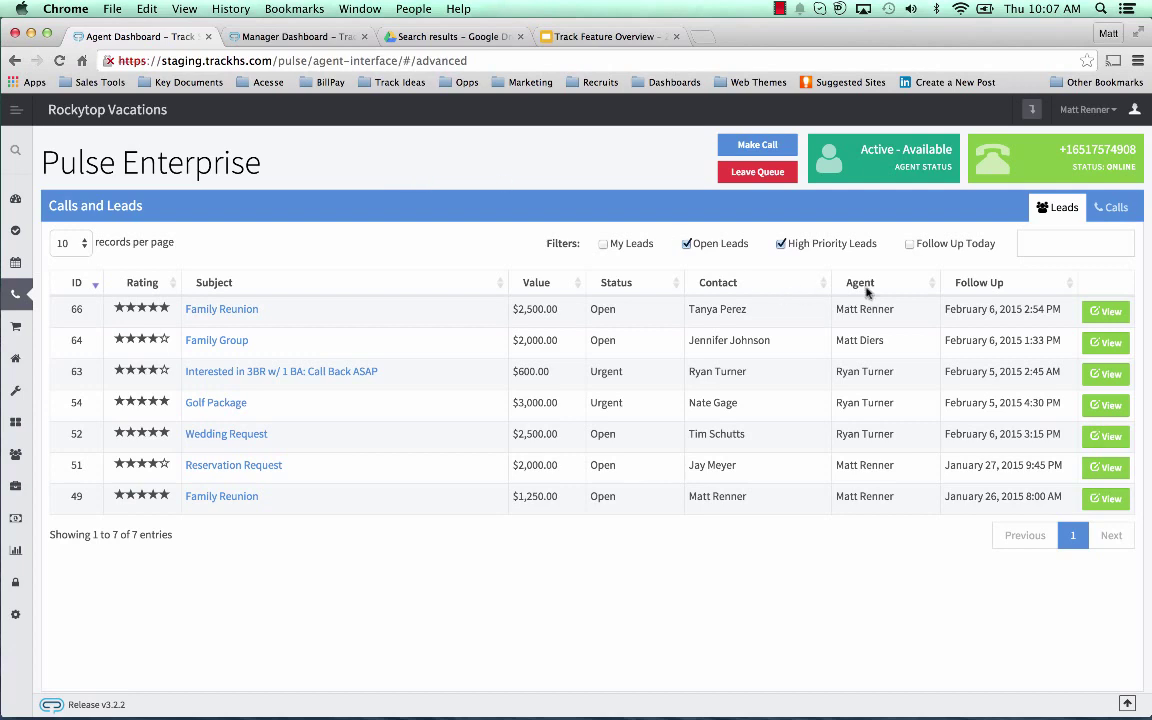
# Open the $2,500 Family Reunion lead and review its details and activity.
pyautogui.click(1097, 313)
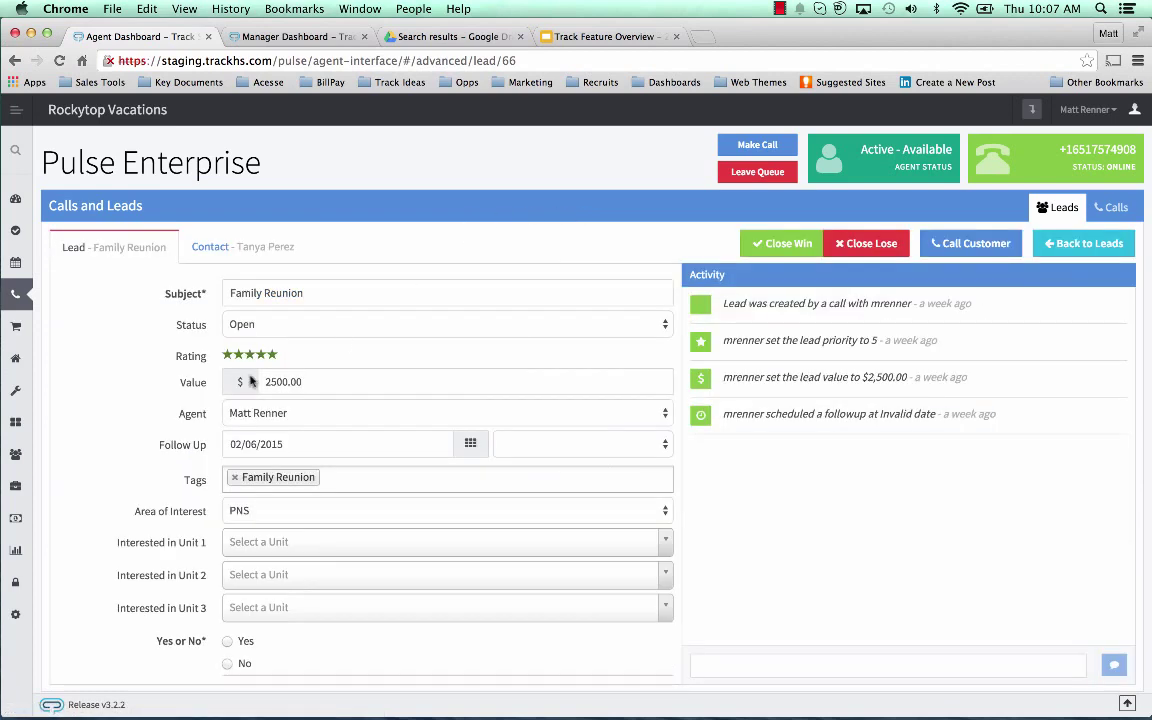
pyautogui.scroll(-4, 165, 387)
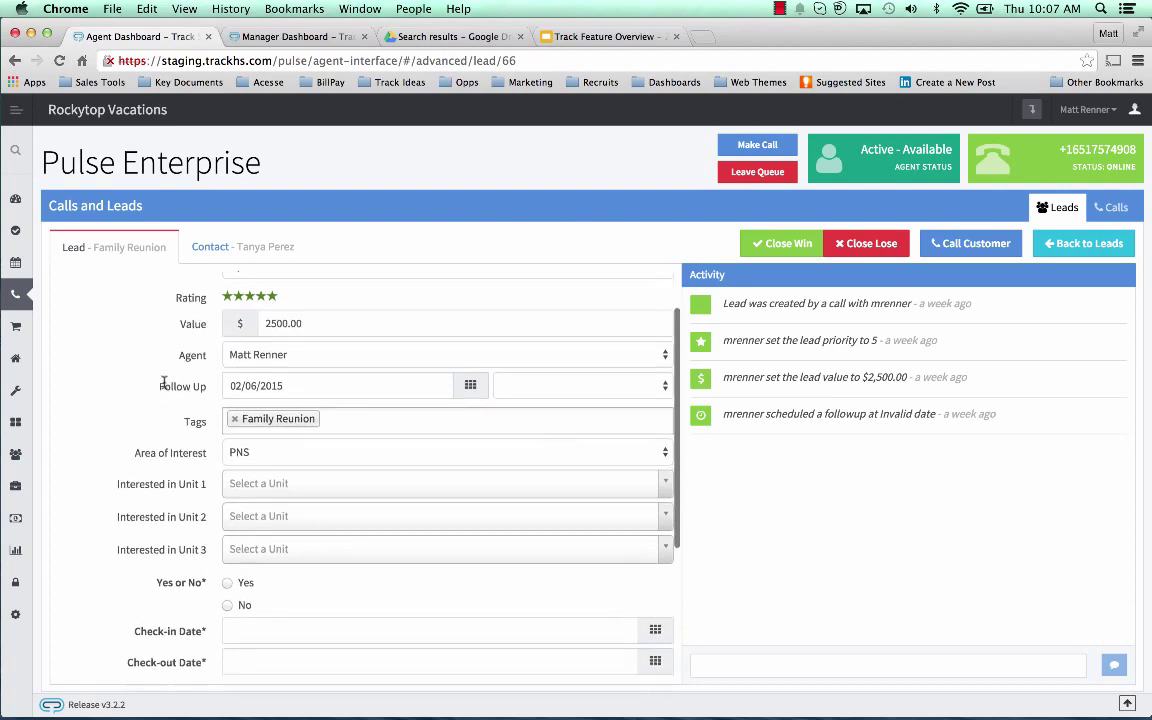
pyautogui.scroll(3, 165, 387)
pyautogui.scroll(2, 165, 387)
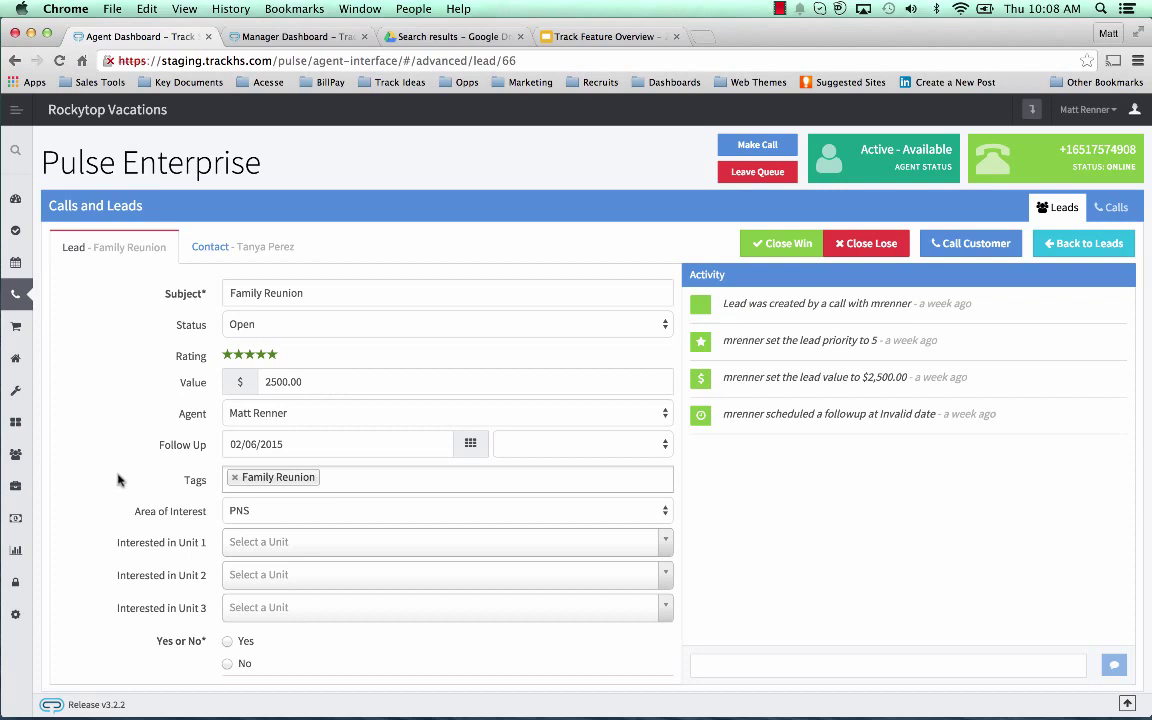
# Check the available Tags and Area of Interest options for the lead without changing either one.
pyautogui.scroll(-2, 117, 480)
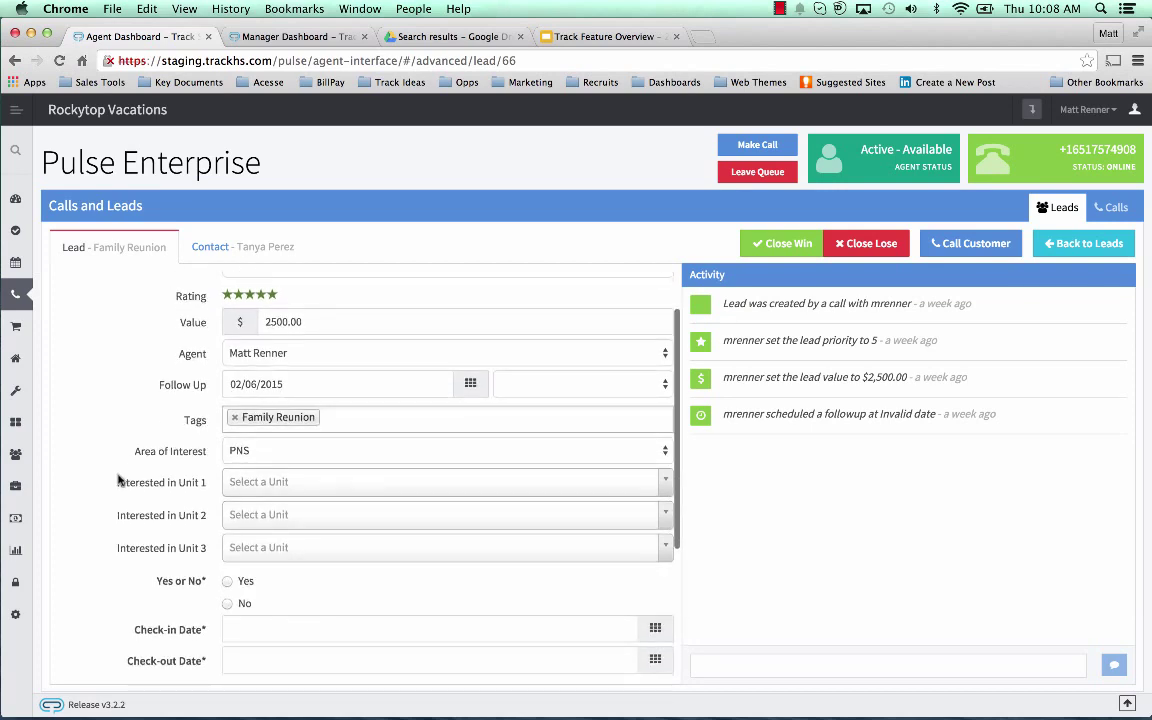
pyautogui.click(333, 419)
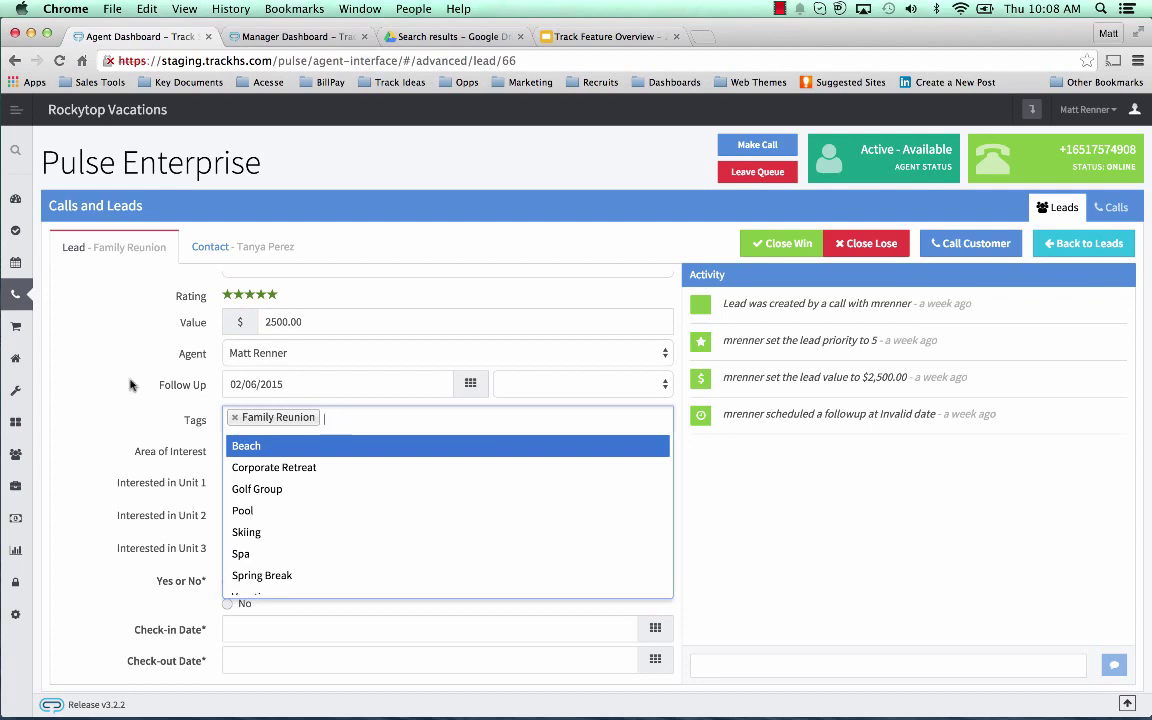
pyautogui.click(119, 348)
pyautogui.click(265, 452)
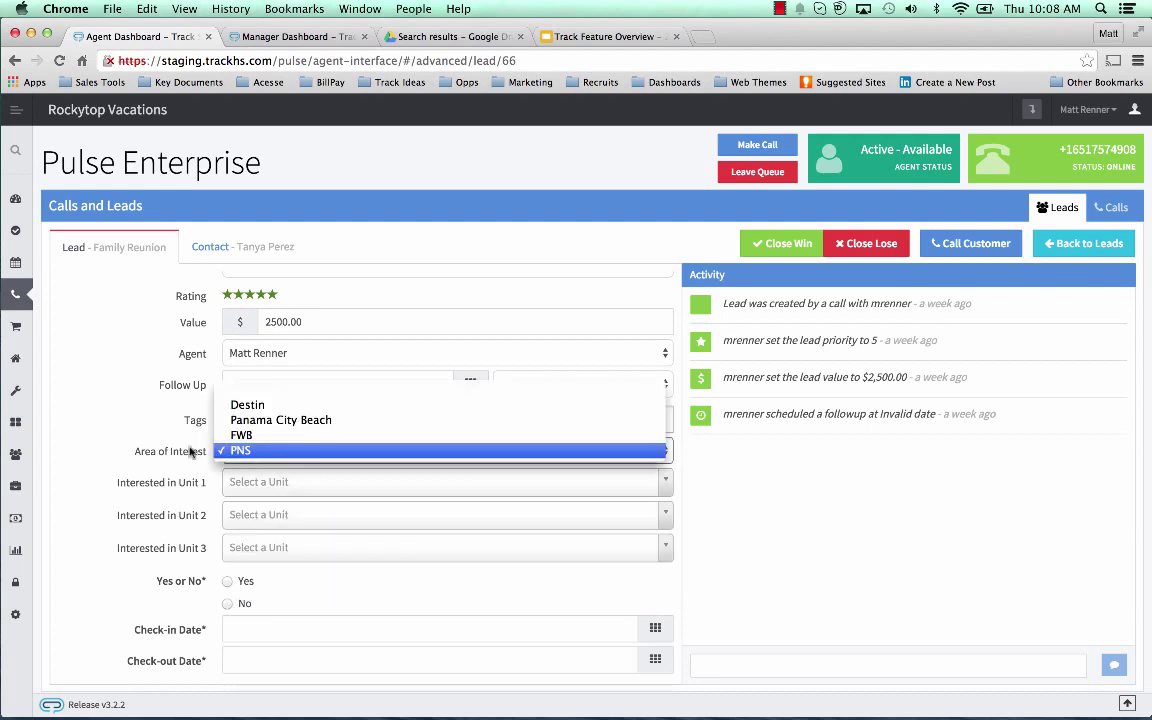
pyautogui.click(238, 405)
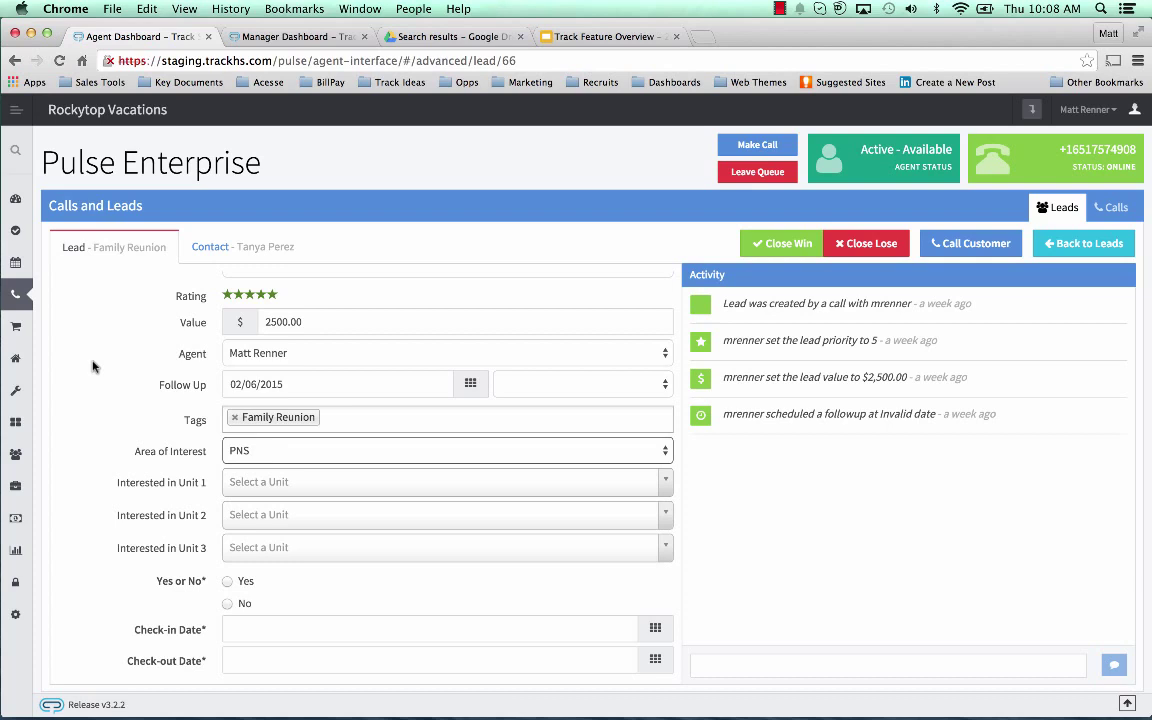
# Review the lead's contact record and the phone numbers offered for calling the customer, without placing a call.
pyautogui.click(213, 248)
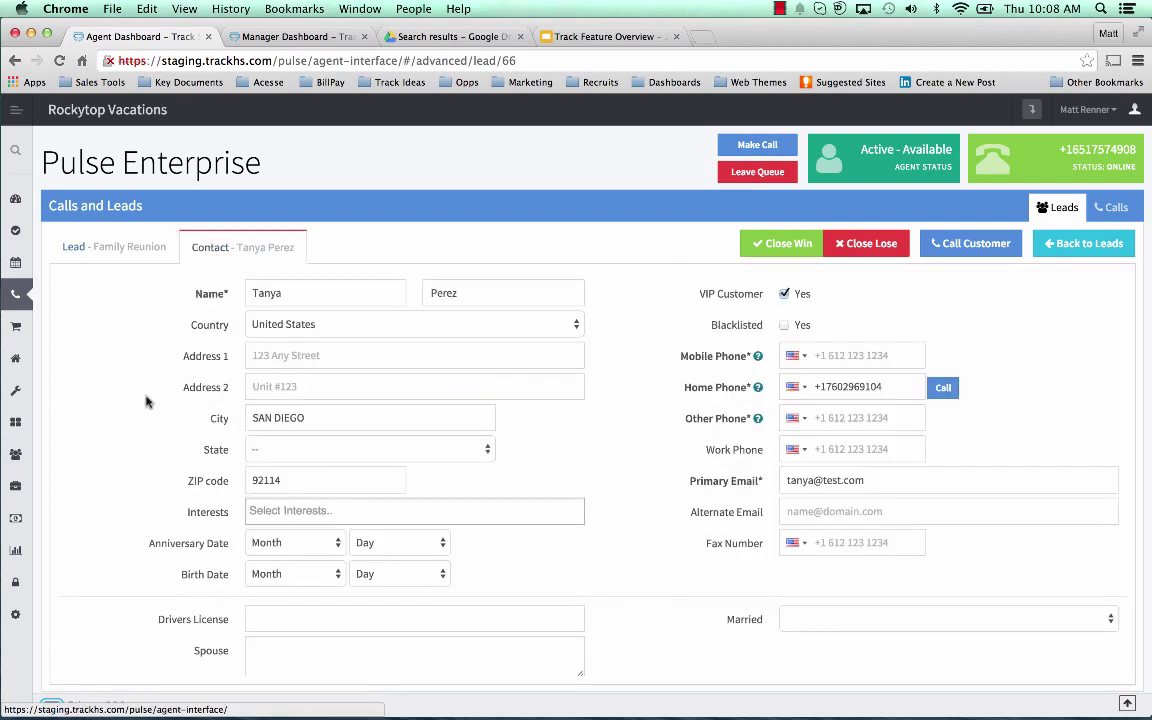
pyautogui.scroll(-5, 145, 401)
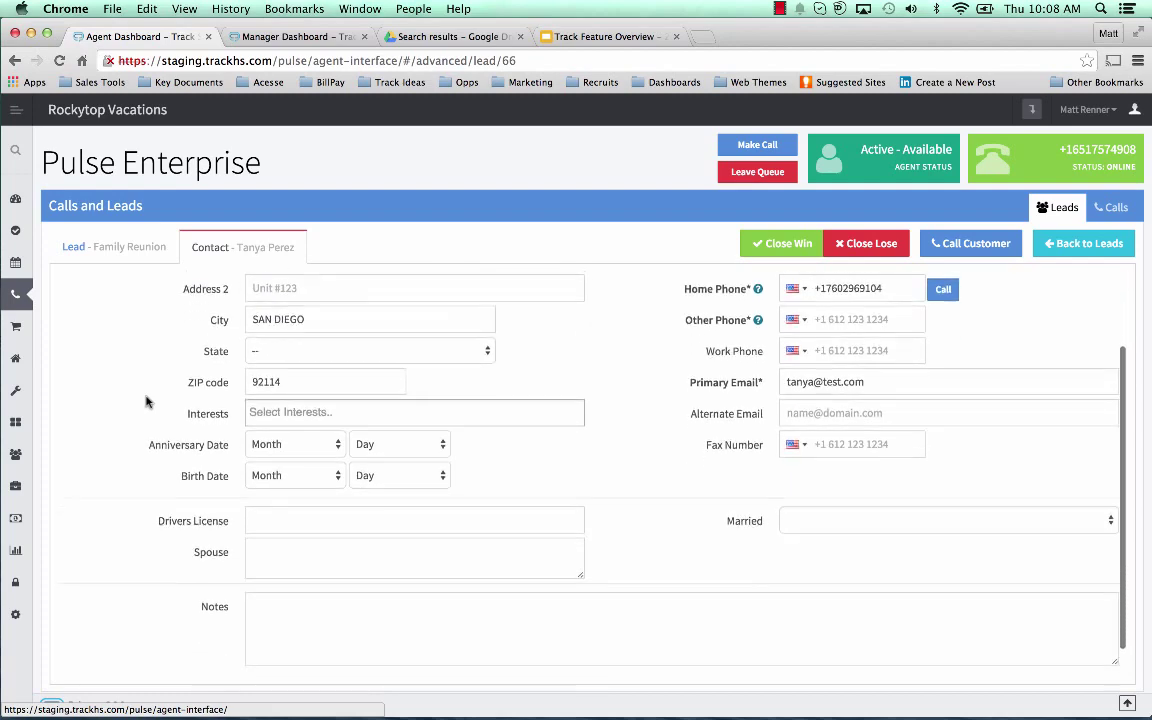
pyautogui.scroll(5, 145, 401)
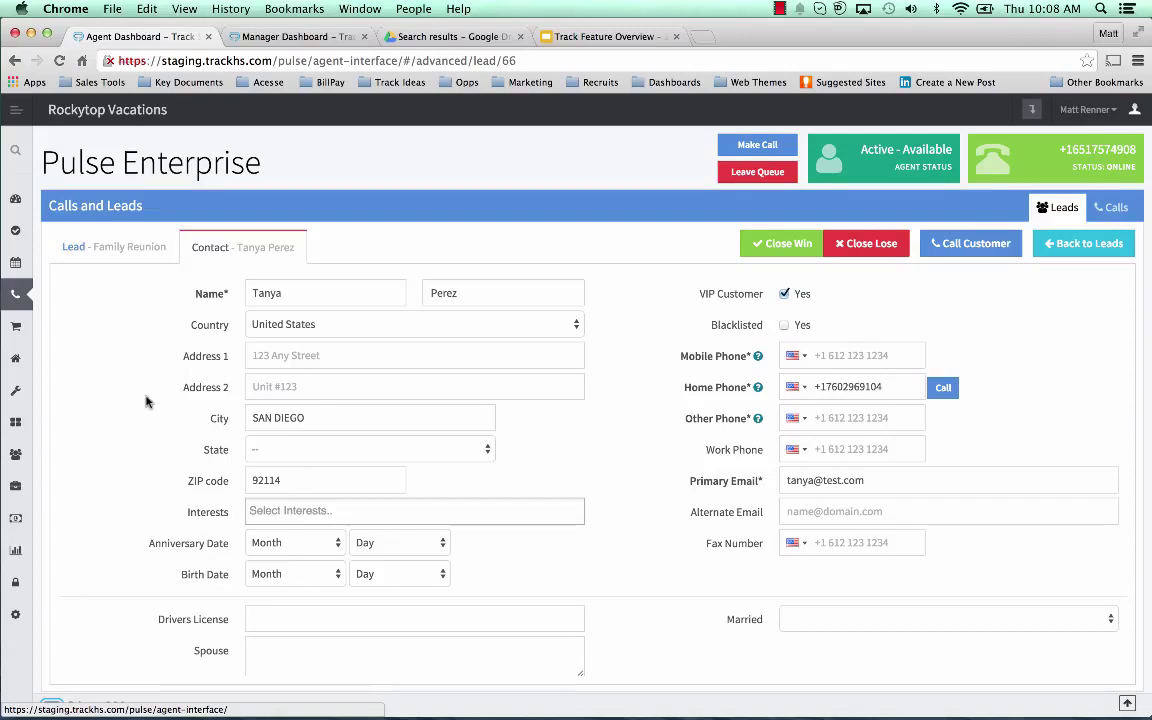
pyautogui.click(985, 254)
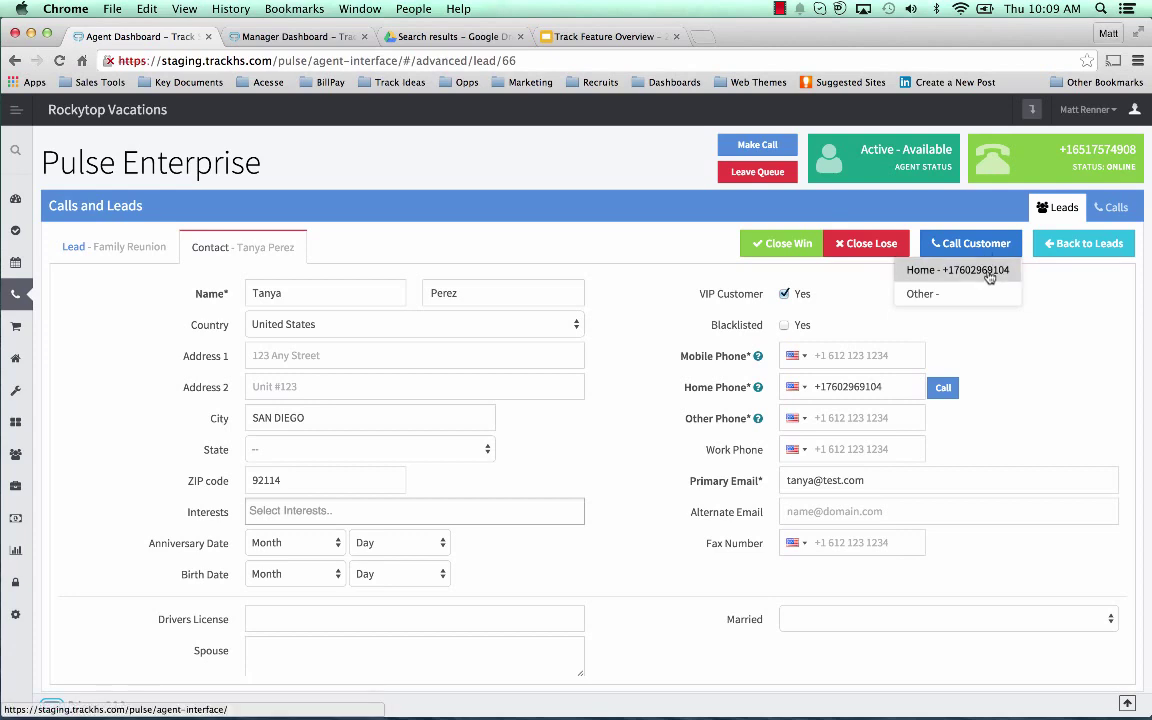
pyautogui.click(1041, 293)
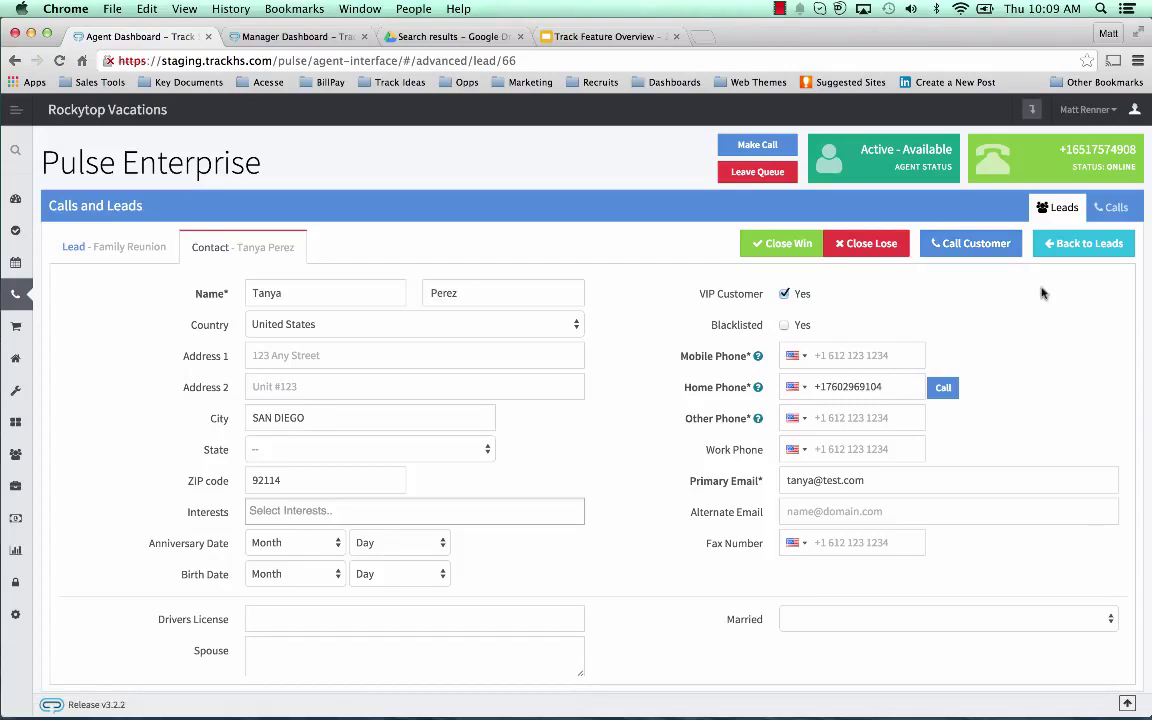
# Inspect the Close Win form and the Close Lose reasons, dismissing both without closing the lead.
pyautogui.click(786, 245)
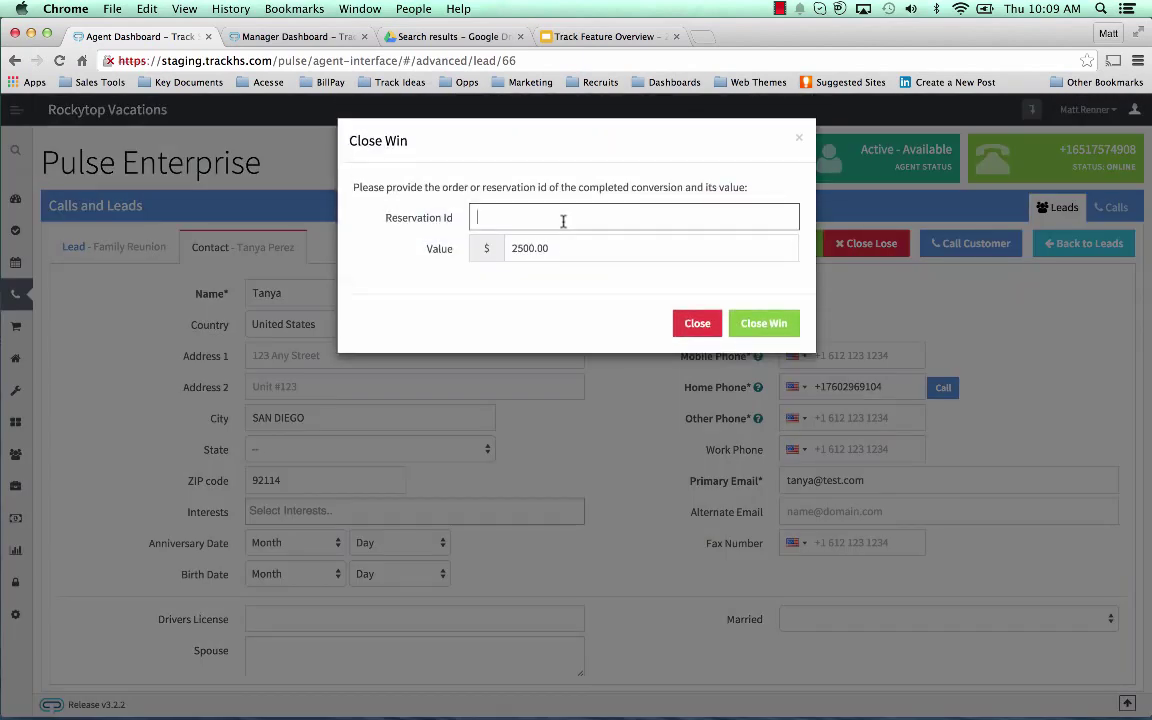
pyautogui.click(676, 326)
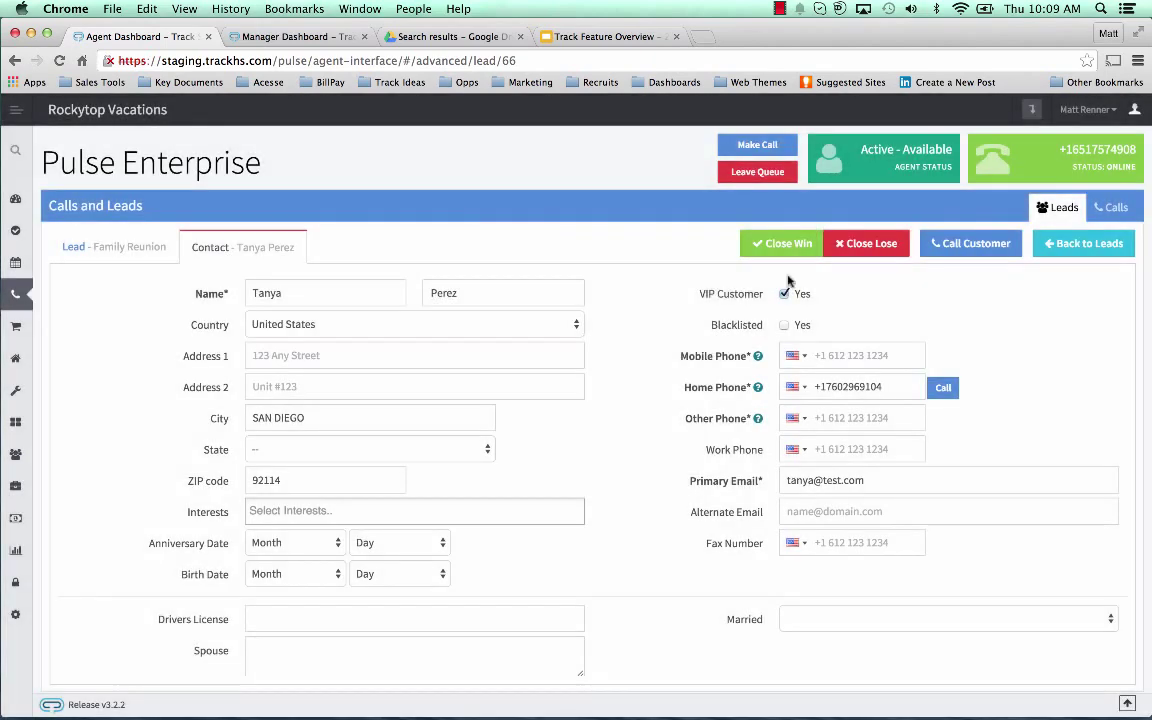
pyautogui.click(868, 243)
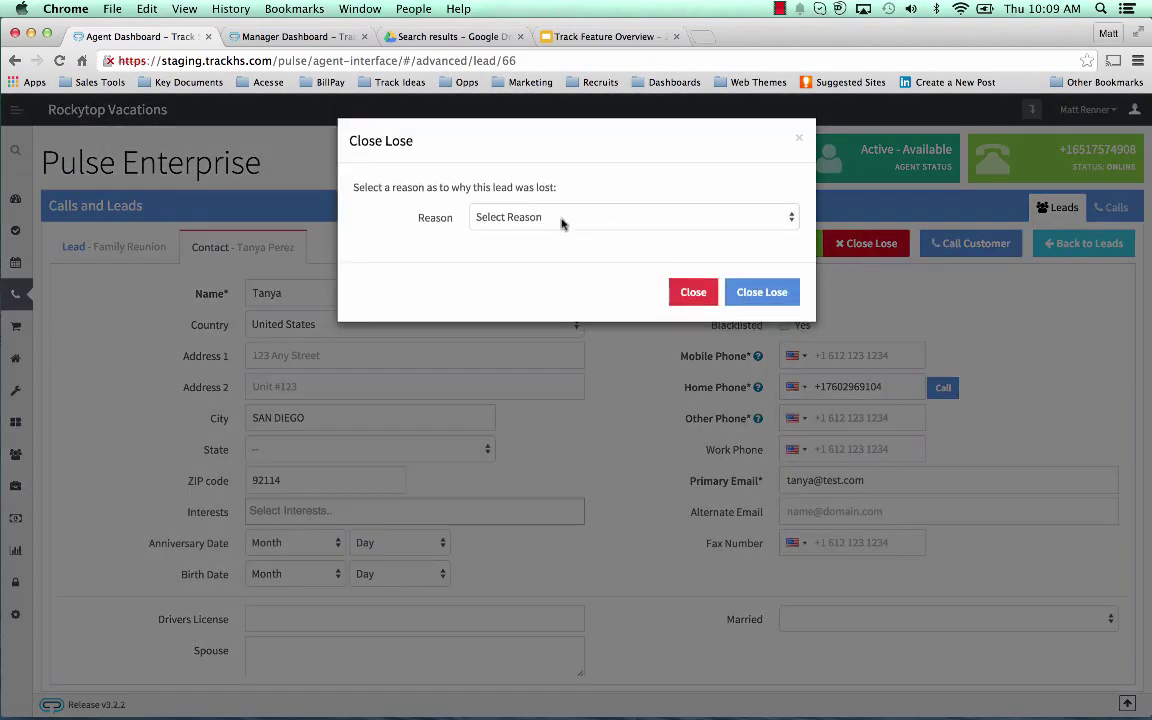
pyautogui.click(561, 223)
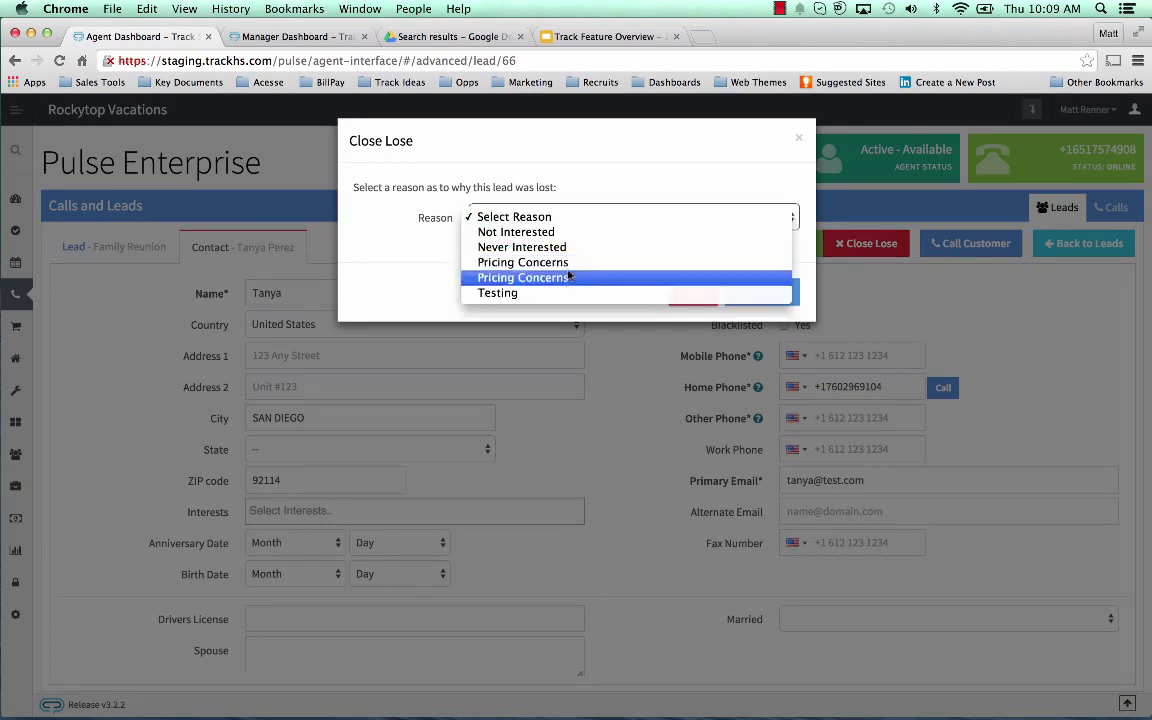
pyautogui.click(581, 188)
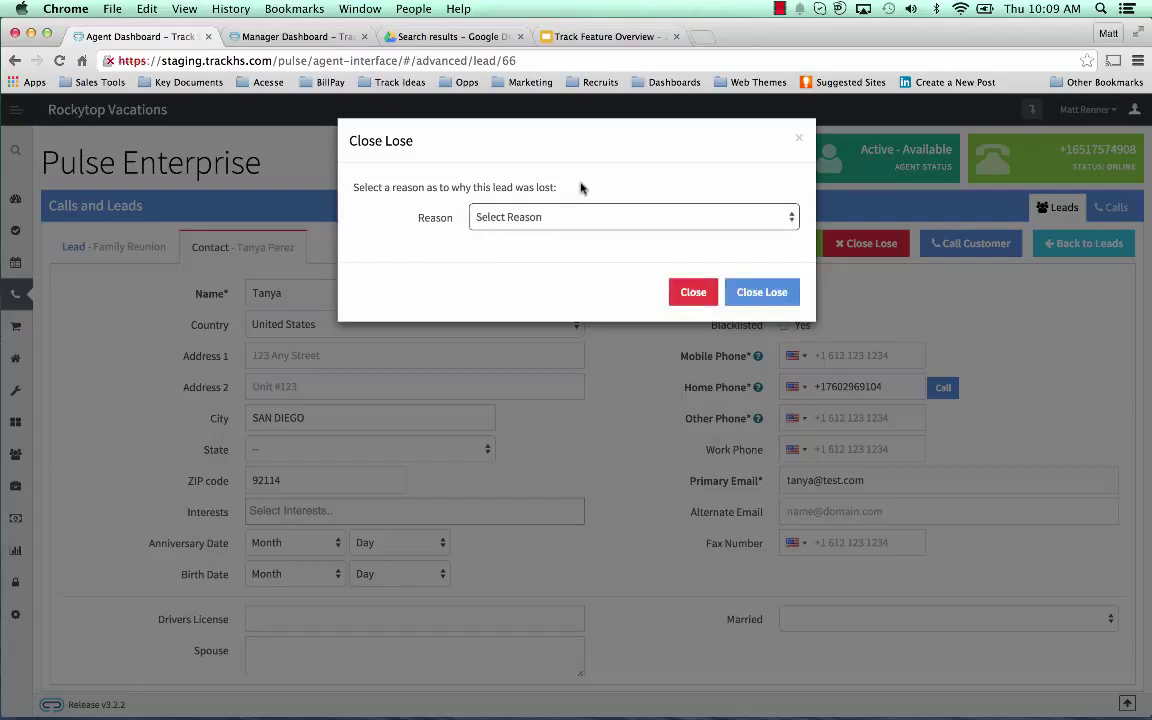
pyautogui.click(680, 289)
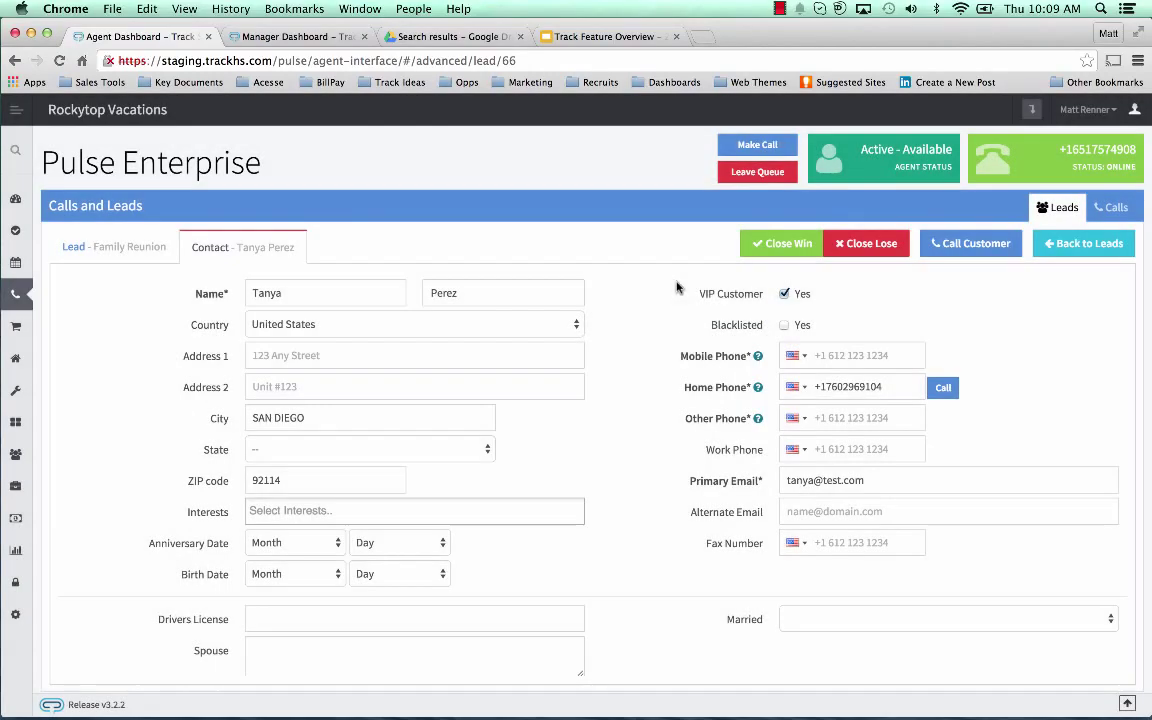
# Return to the leads list and check the available call routing destinations, keeping the current one.
pyautogui.click(1060, 253)
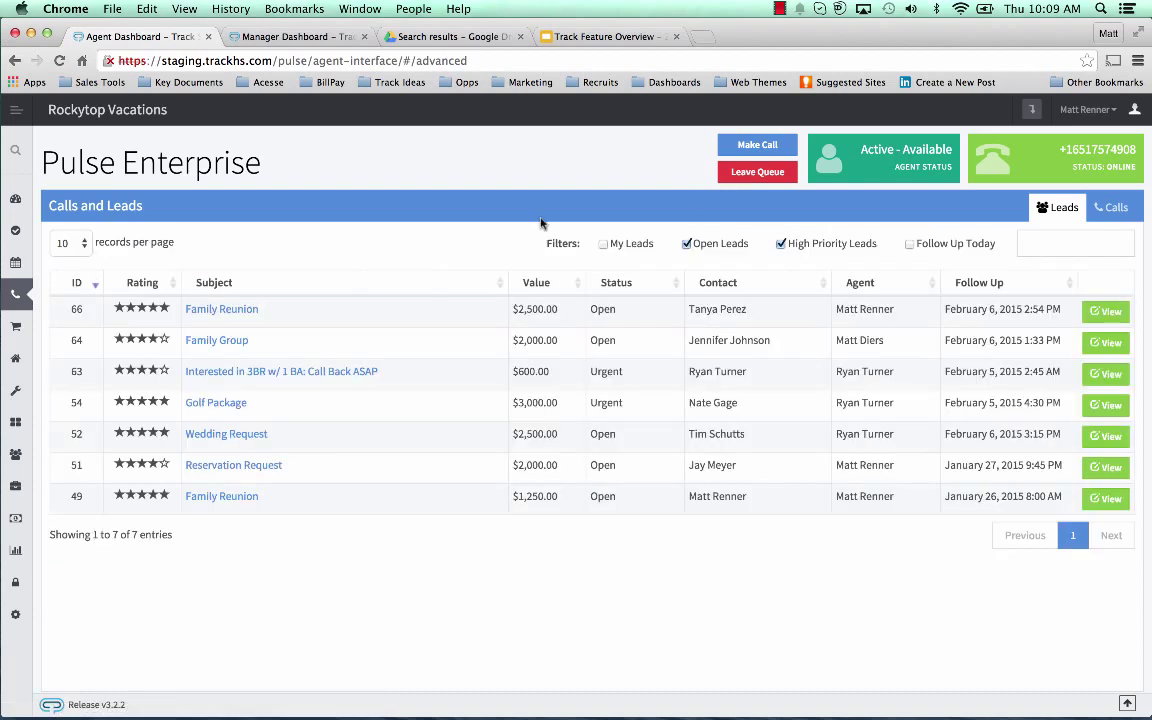
pyautogui.click(1002, 170)
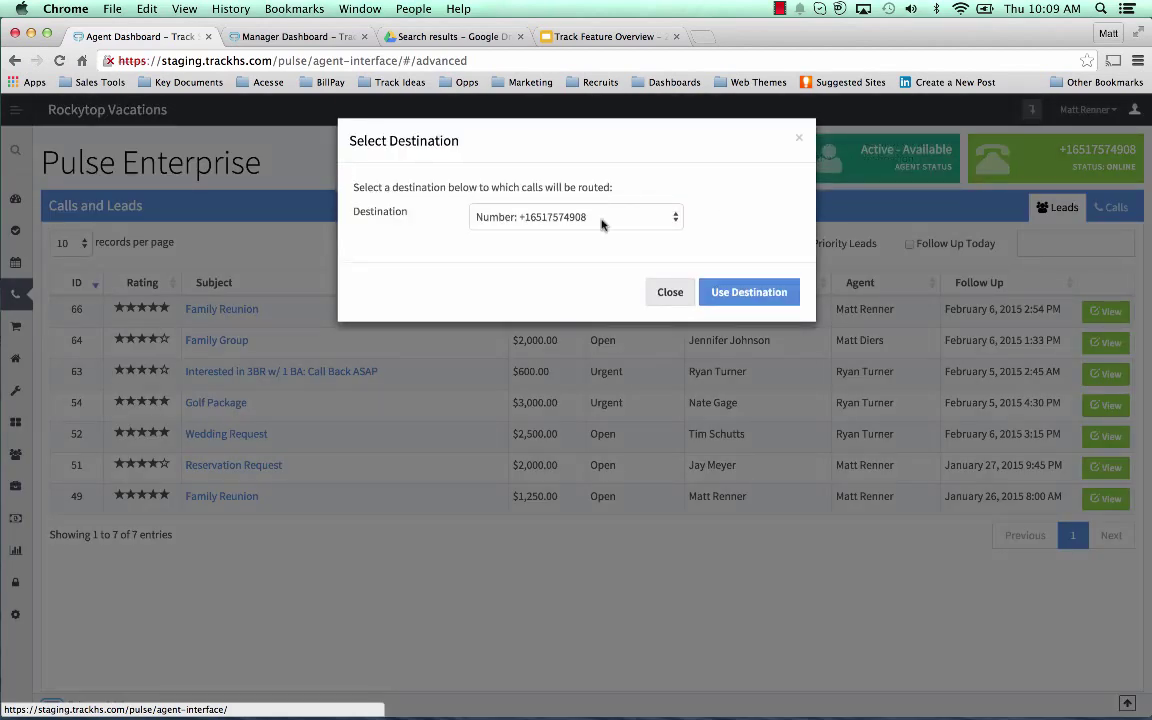
pyautogui.click(601, 222)
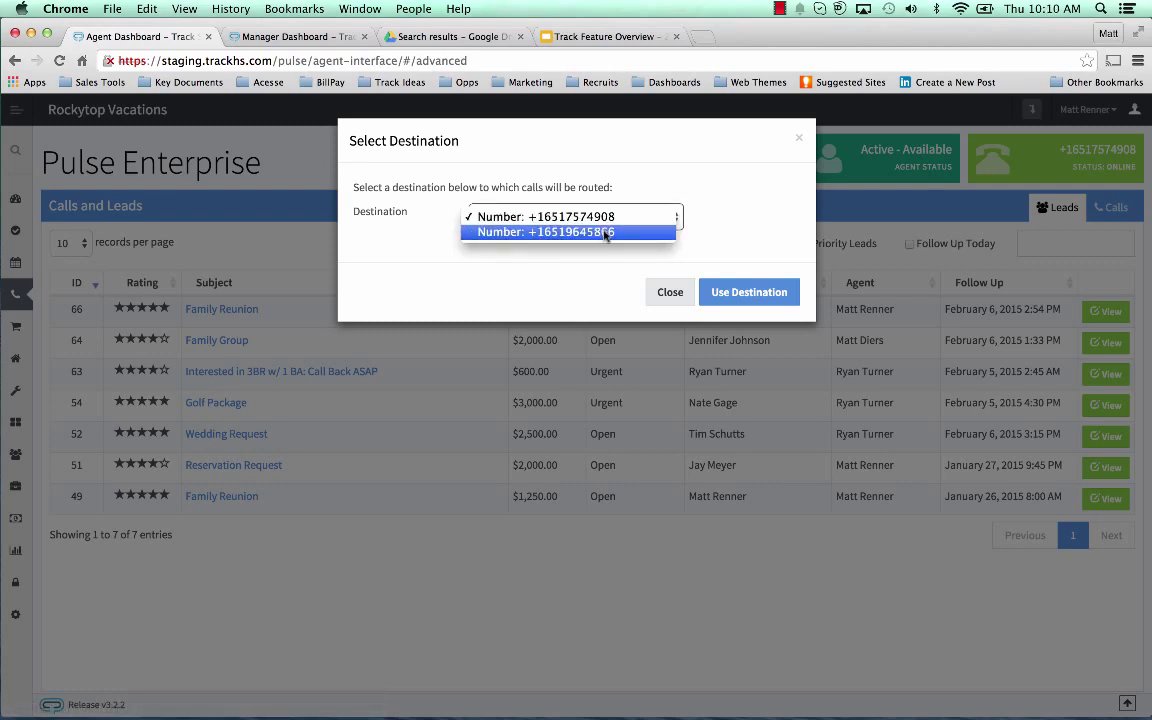
pyautogui.click(686, 219)
pyautogui.click(672, 291)
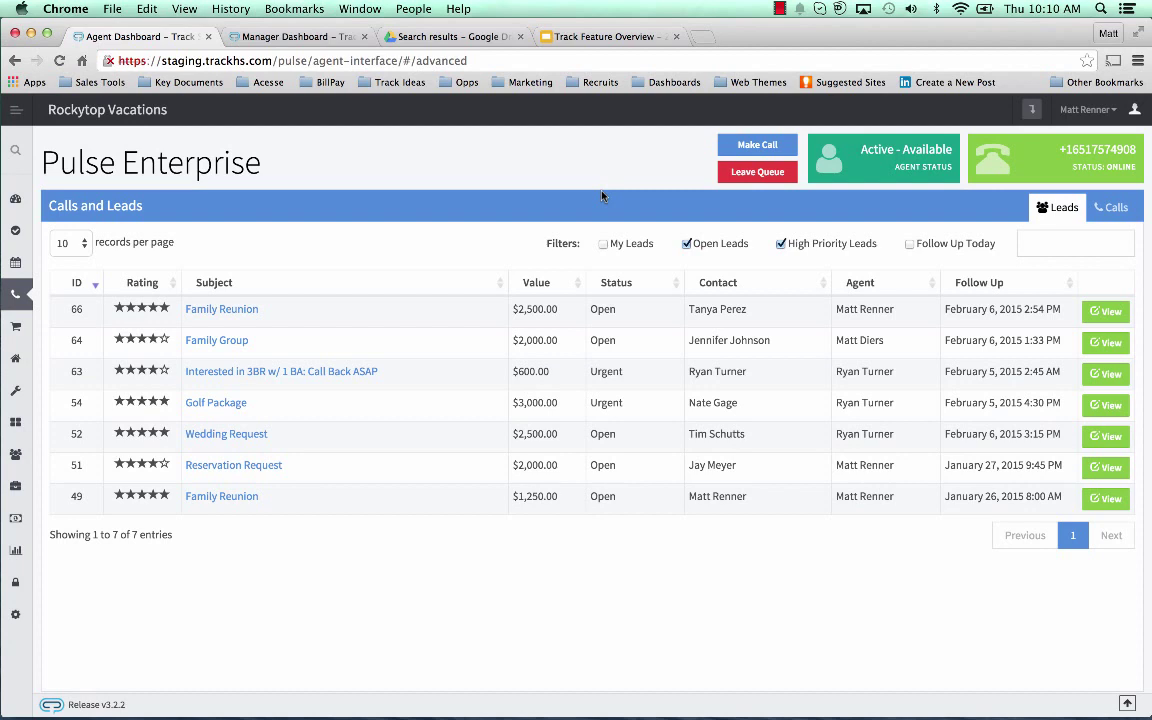
# Check the live calls on the Manager Dashboard and return to the calls view of the Agent Dashboard.
pyautogui.hotkey('ctrl', 'Tab')
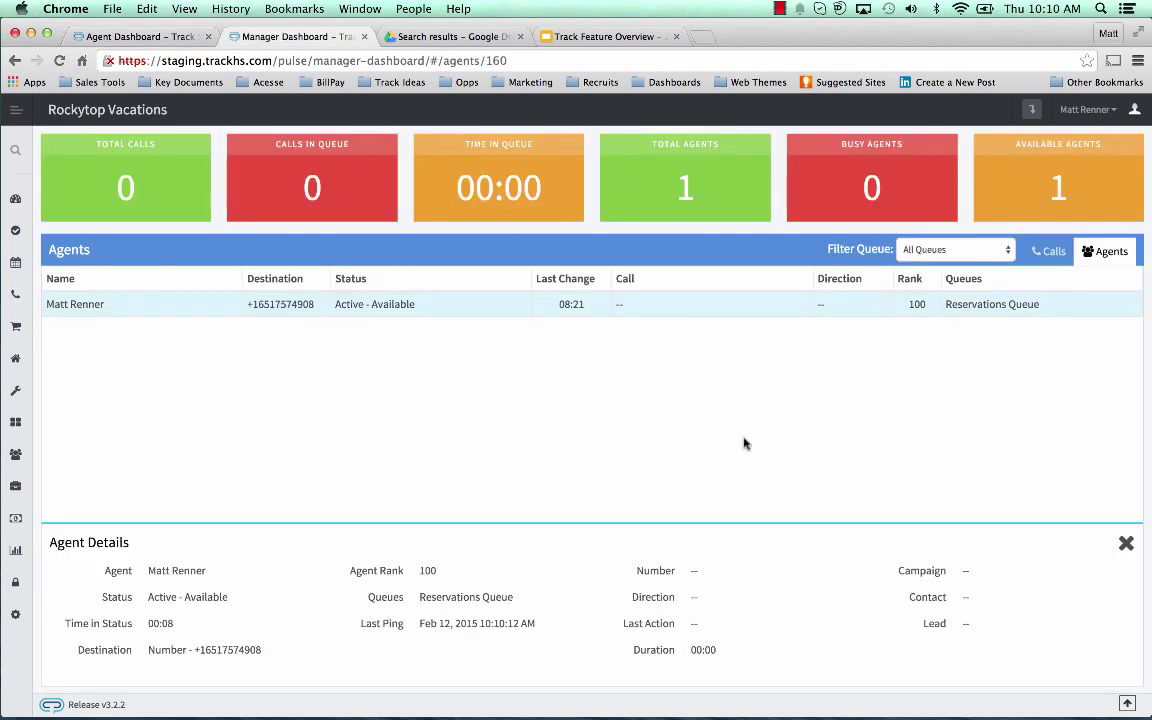
pyautogui.click(1050, 251)
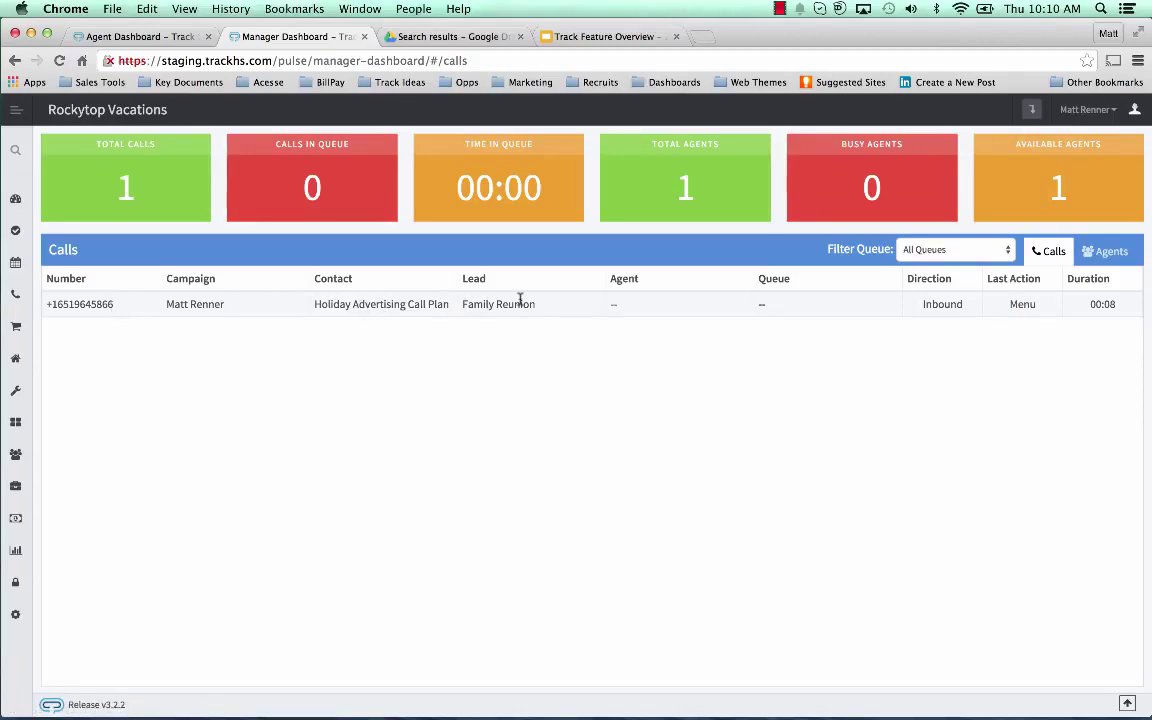
pyautogui.click(135, 36)
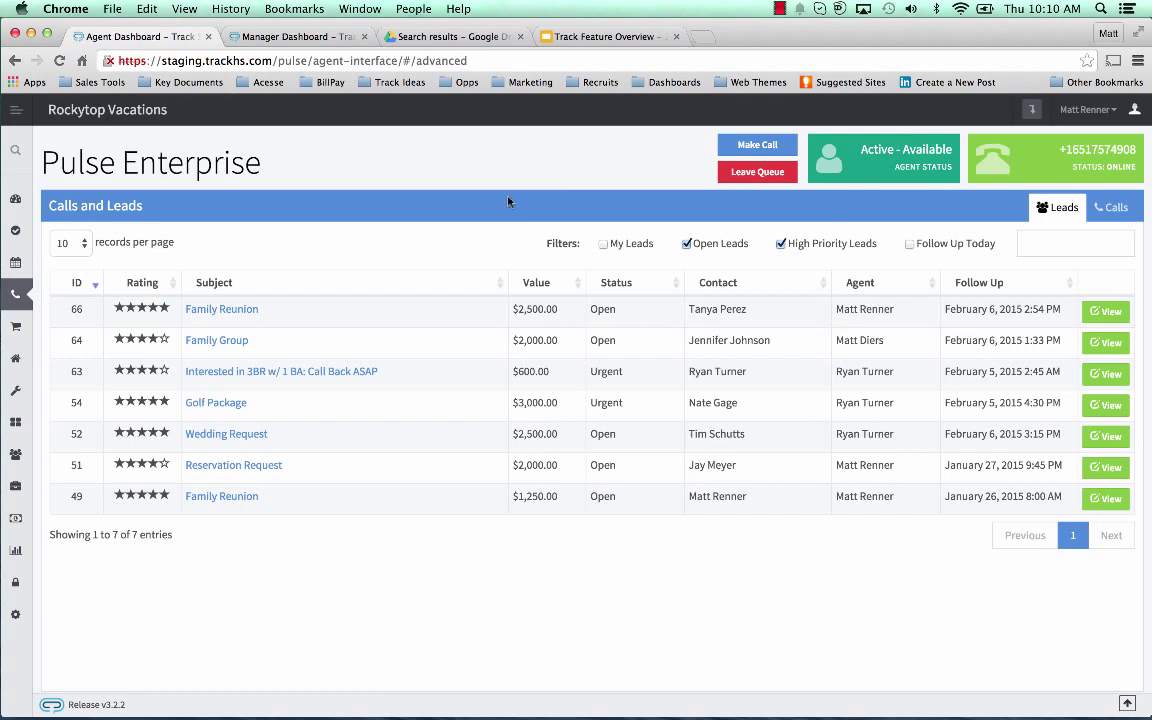
pyautogui.click(1113, 207)
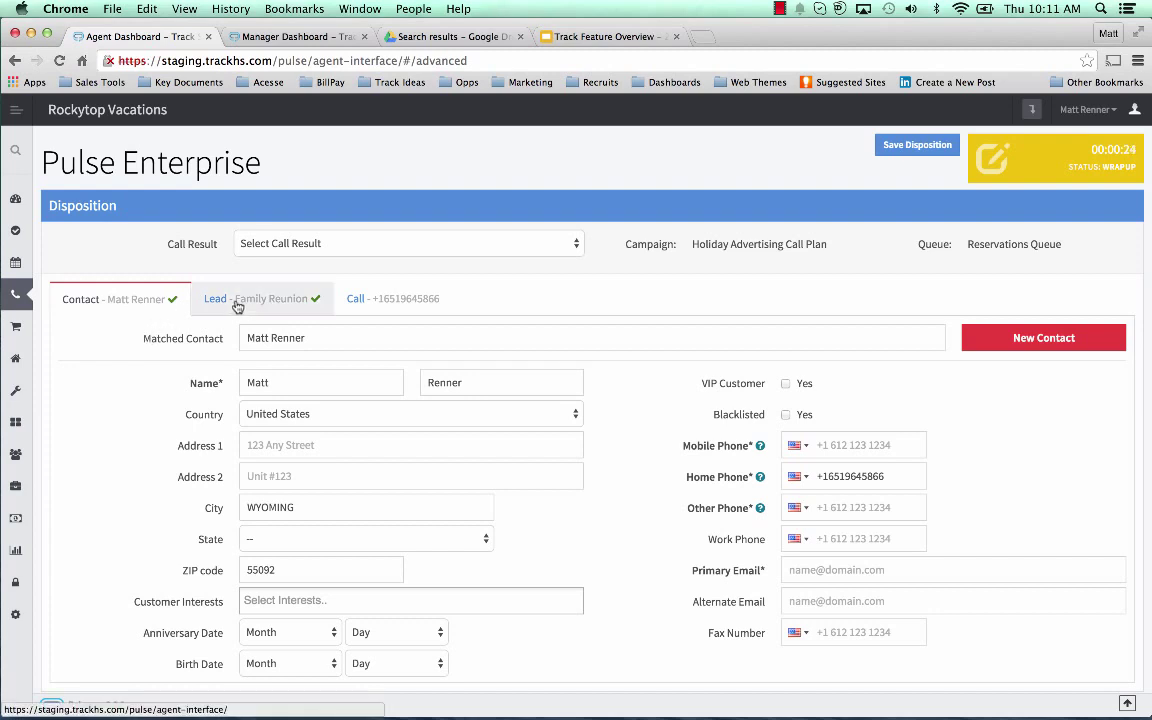
# Review the matched Family Reunion lead and the call's campaign and queue on the call disposition form.
pyautogui.click(288, 303)
pyautogui.scroll(-5, 121, 392)
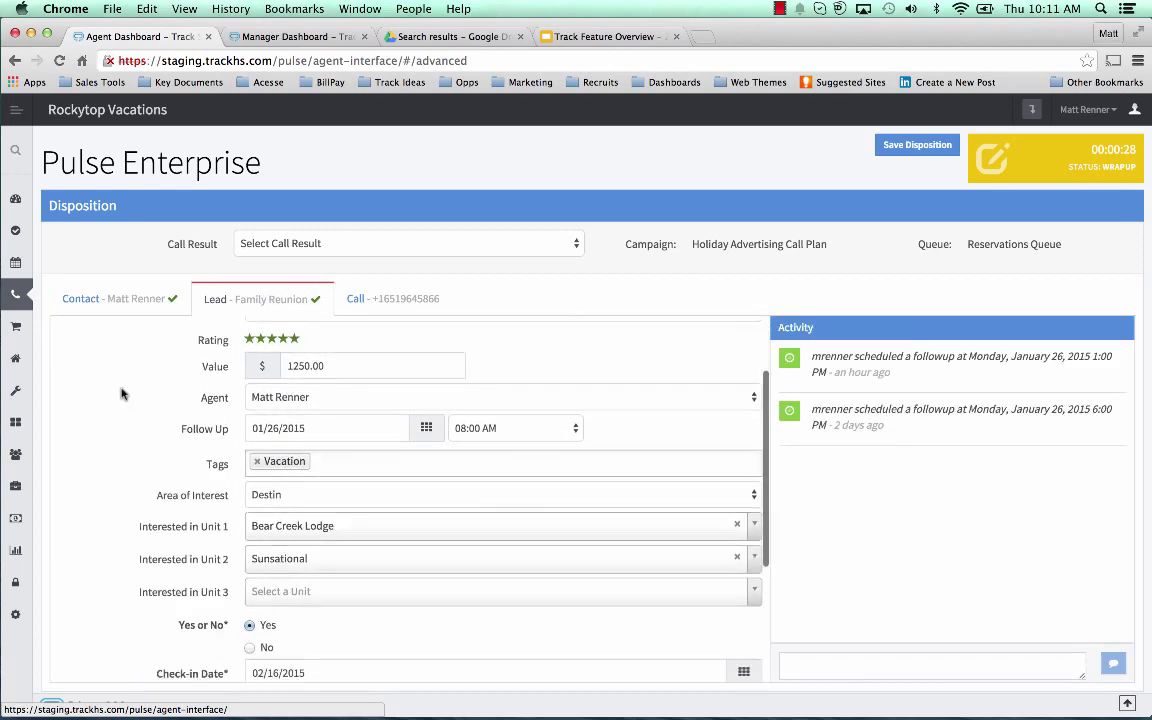
pyautogui.scroll(5, 121, 392)
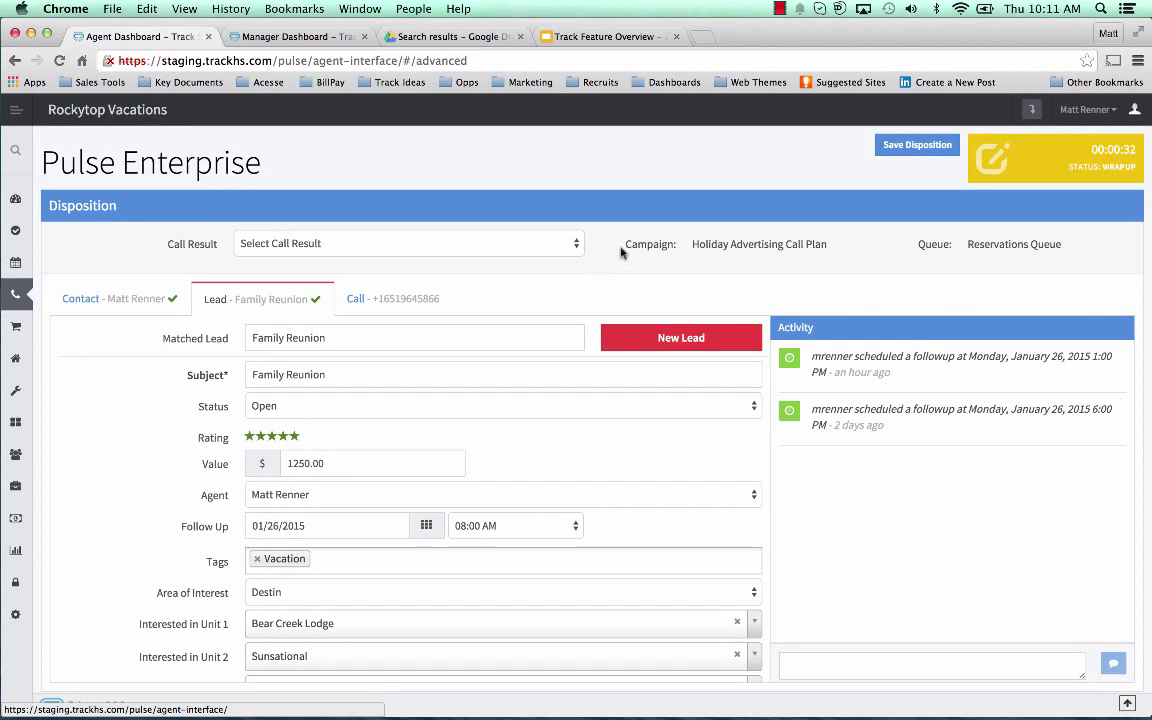
pyautogui.moveTo(625, 247); pyautogui.dragTo(672, 245)
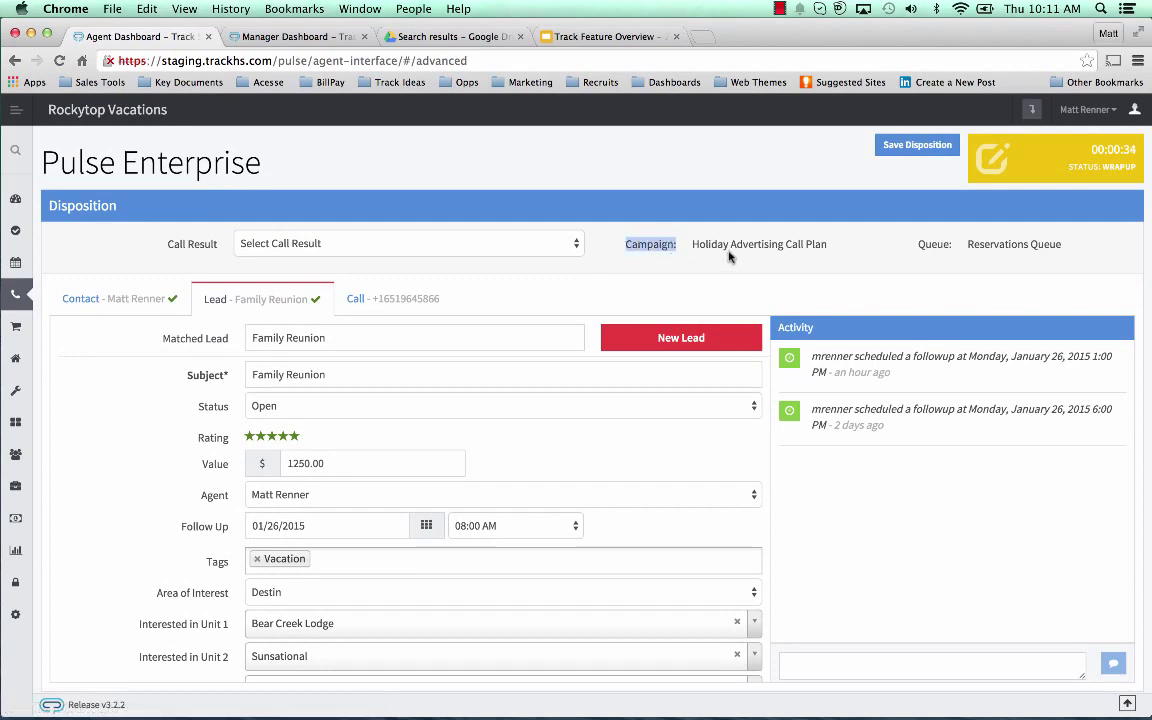
pyautogui.click(1035, 278)
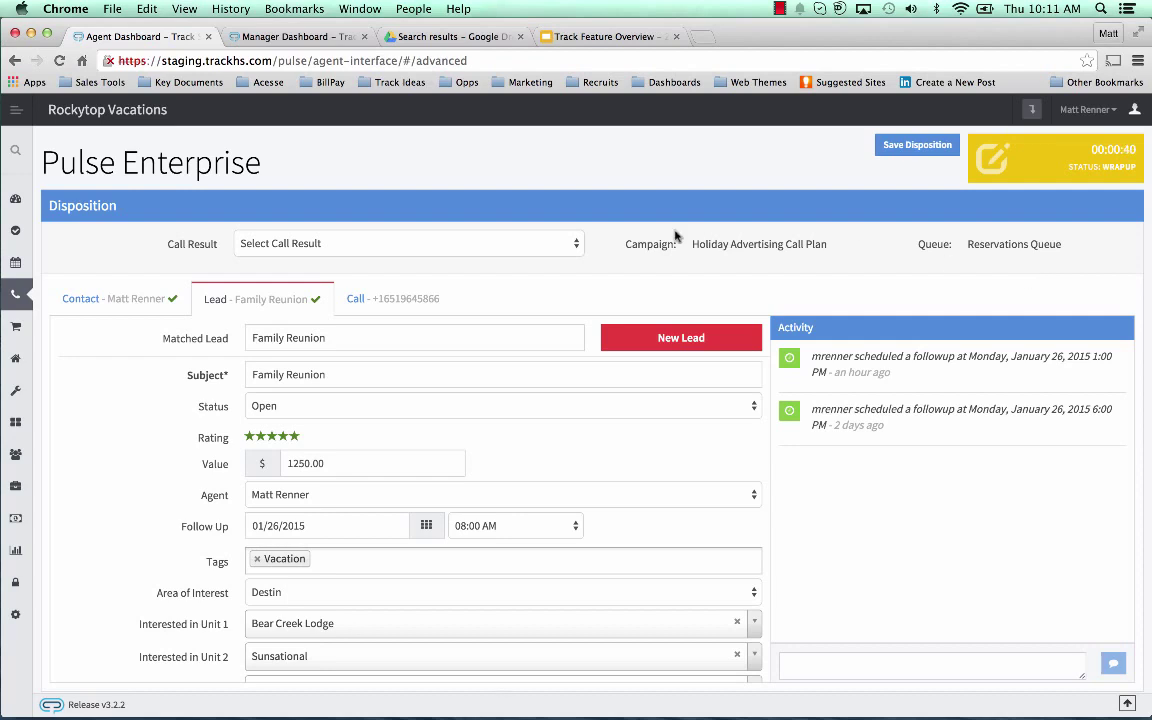
# Examine the matched contact's details on the disposition form, from name and phone fields down to customer notes.
pyautogui.click(167, 298)
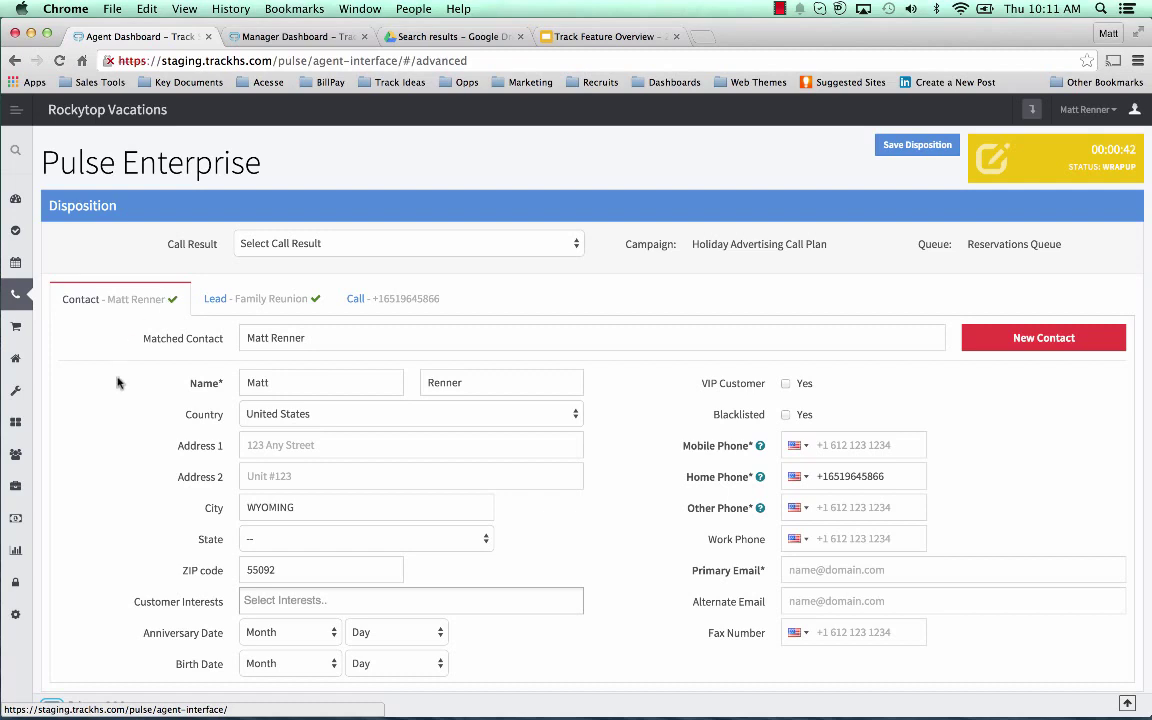
pyautogui.scroll(-1, 116, 382)
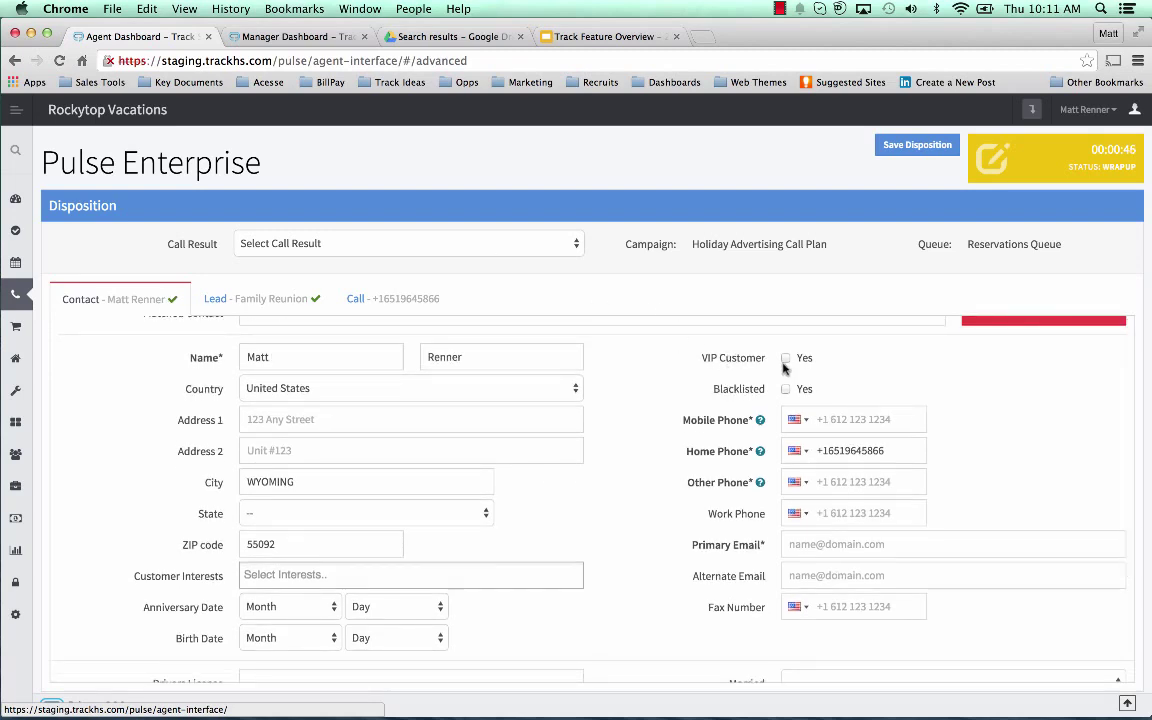
pyautogui.scroll(-1, 686, 433)
pyautogui.scroll(-3, 686, 433)
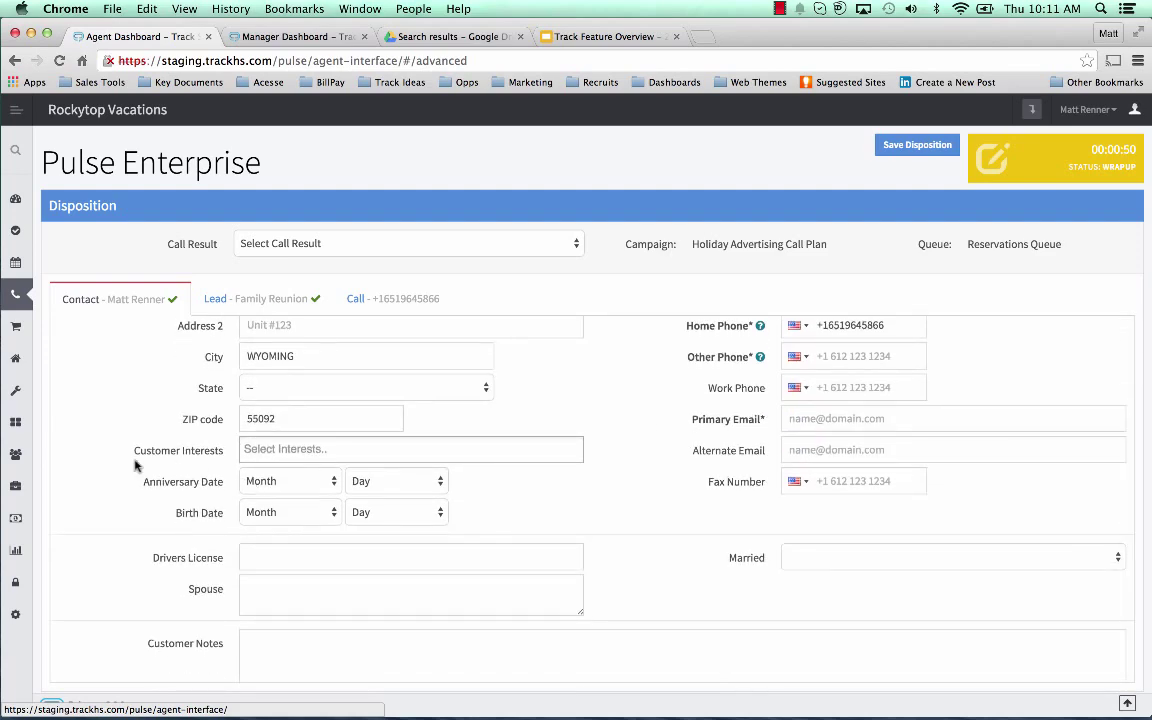
pyautogui.scroll(3, 136, 463)
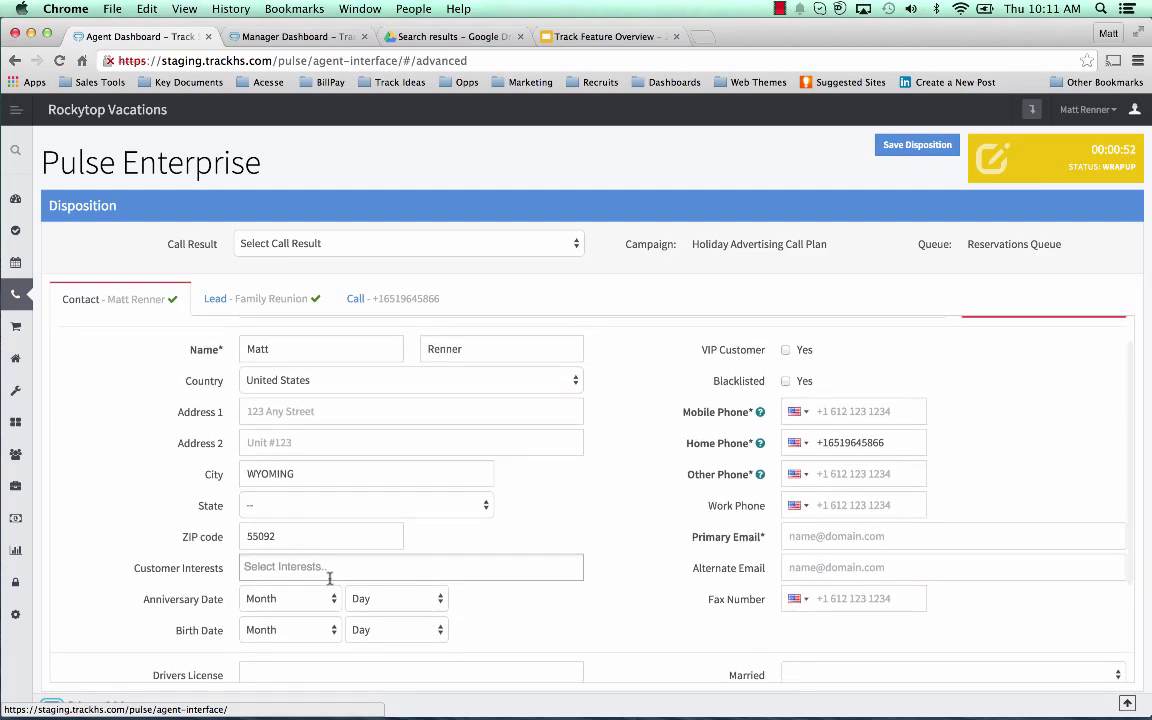
pyautogui.scroll(1, 160, 500)
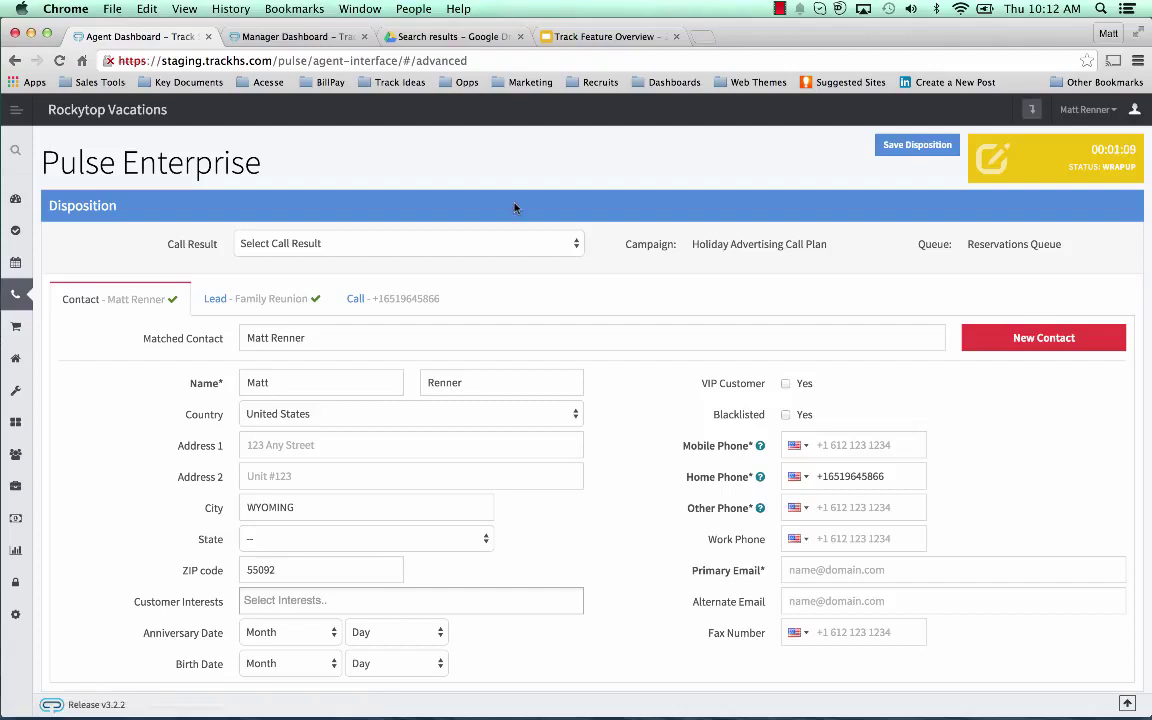
# Try Won - Reservation and Lead - New as the call result to compare the fields each requires on the disposition form.
pyautogui.click(465, 238)
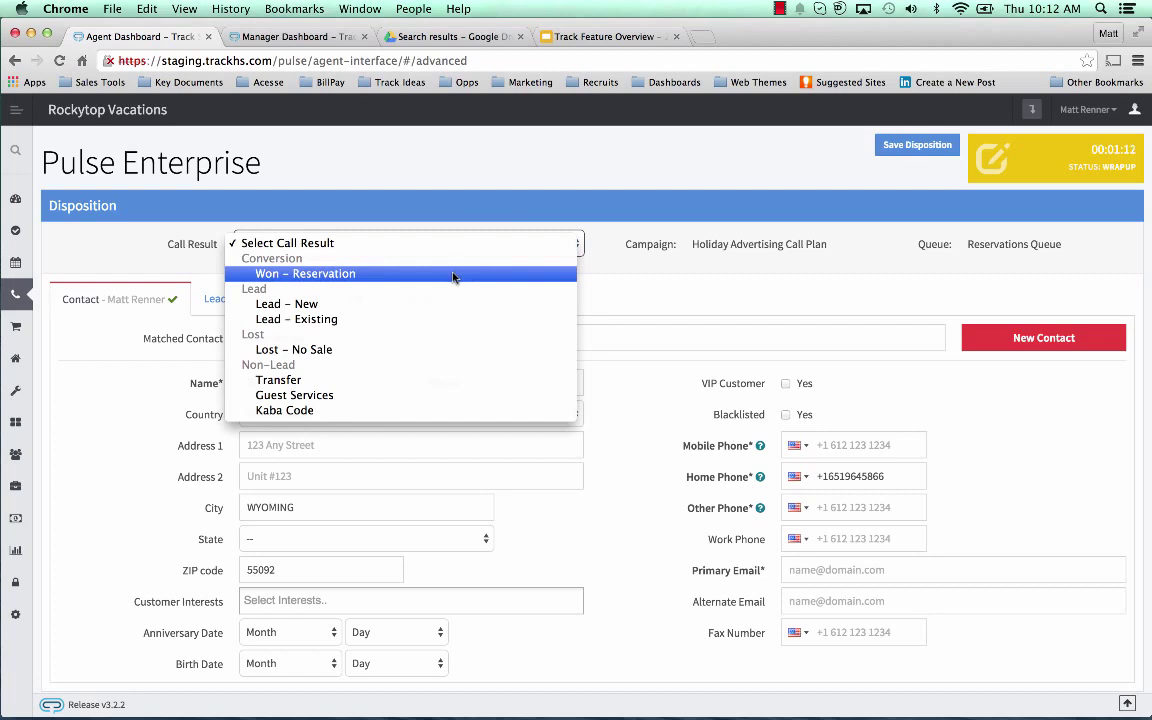
pyautogui.click(453, 274)
pyautogui.click(437, 286)
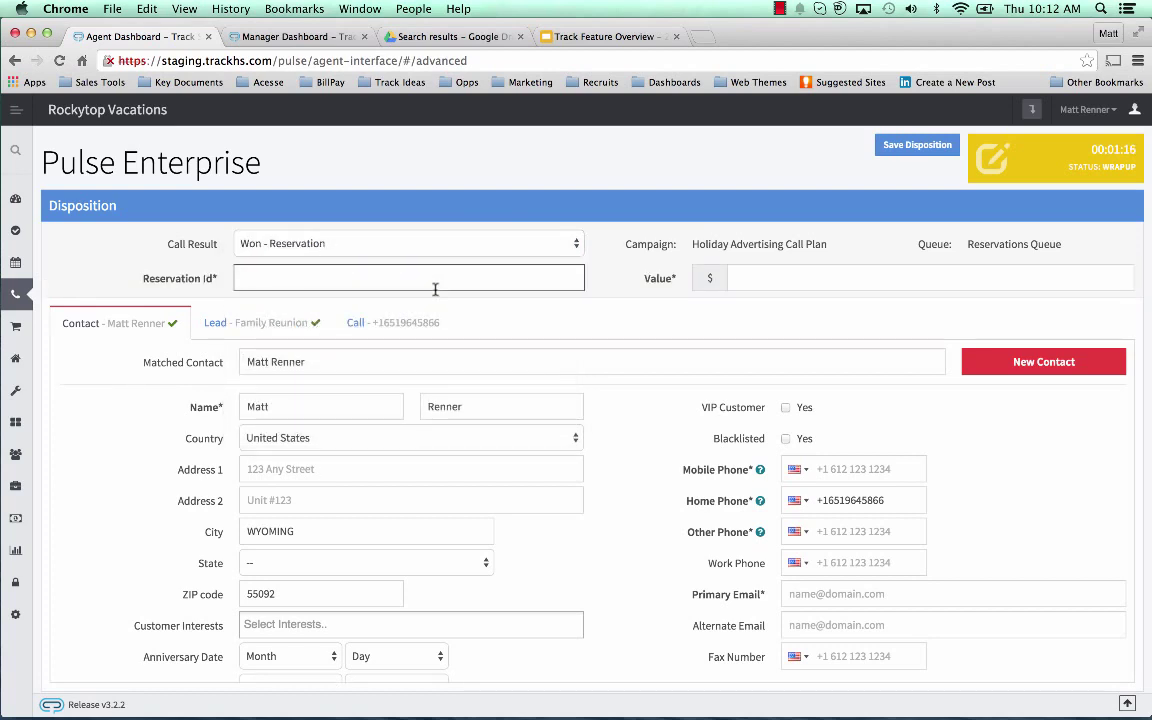
pyautogui.click(347, 244)
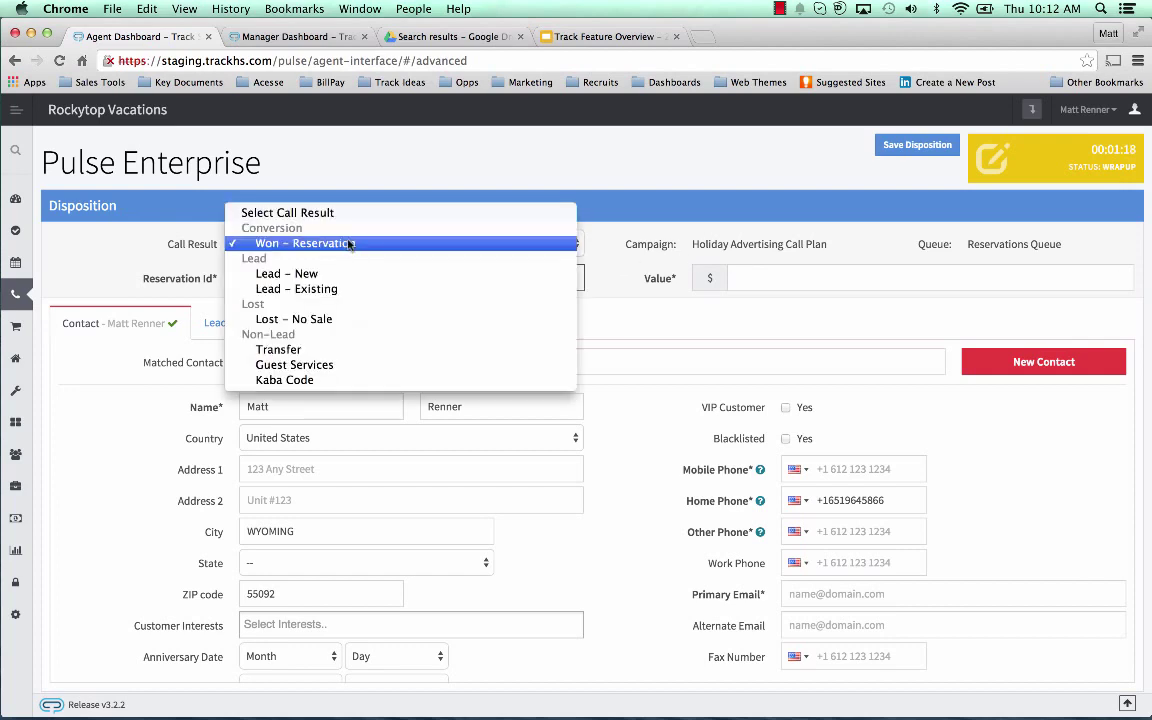
pyautogui.click(342, 270)
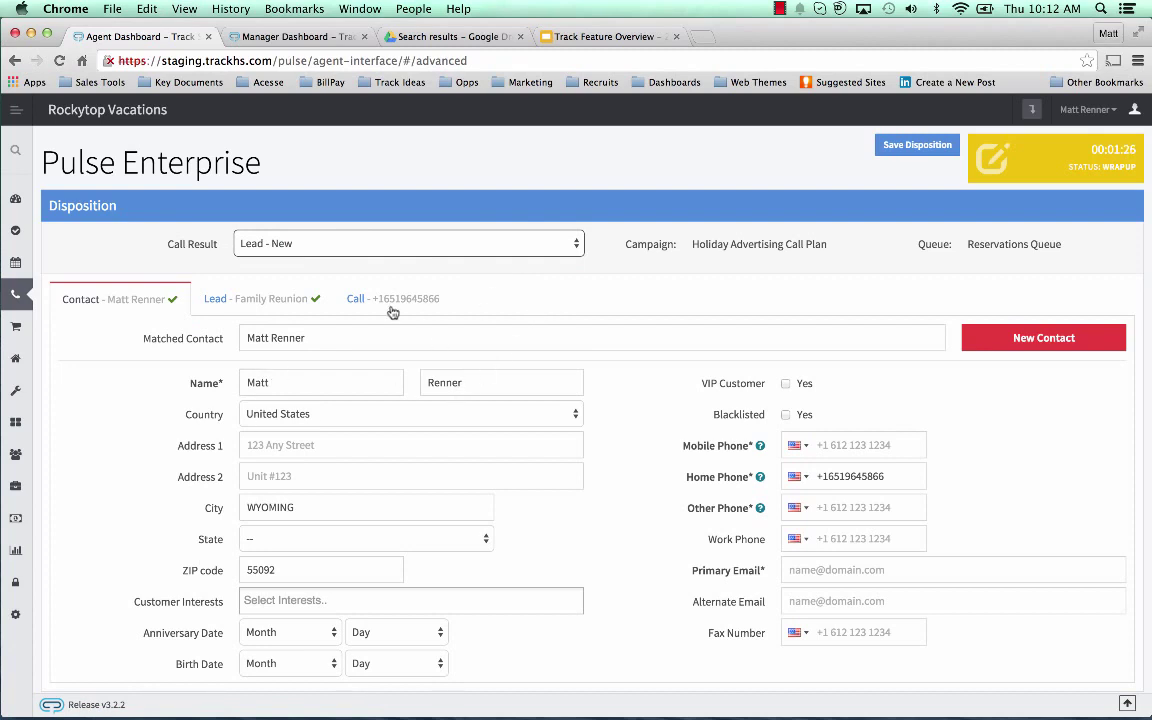
# Try Lead - Existing as the call result and open the matched Family Reunion lead's details.
pyautogui.click(437, 246)
pyautogui.click(435, 259)
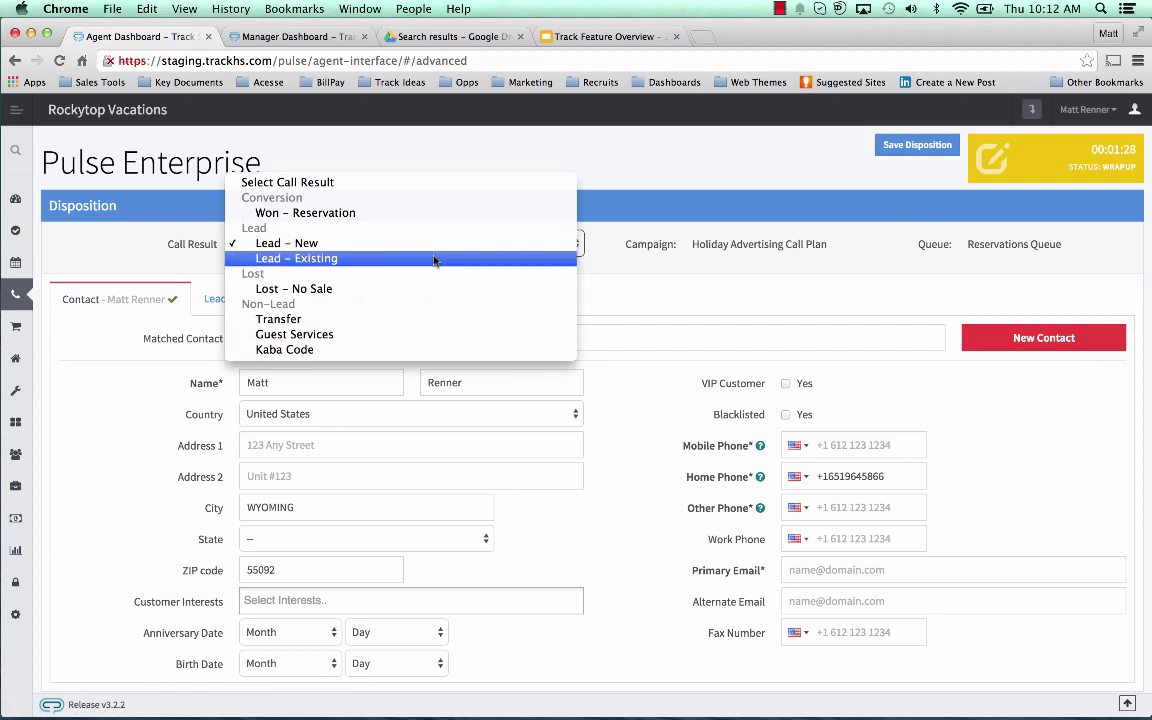
pyautogui.click(252, 298)
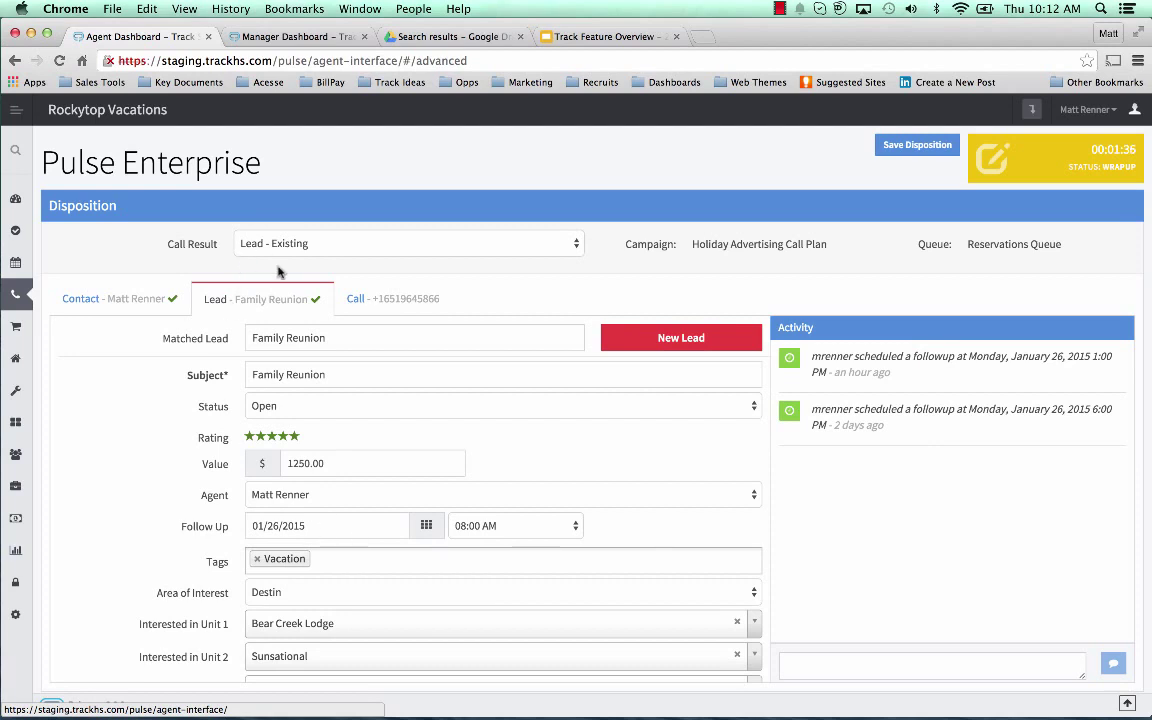
# Try Lost - No Sale as the call result and check the lost reasons and non-lead results without choosing any.
pyautogui.click(238, 240)
pyautogui.click(278, 274)
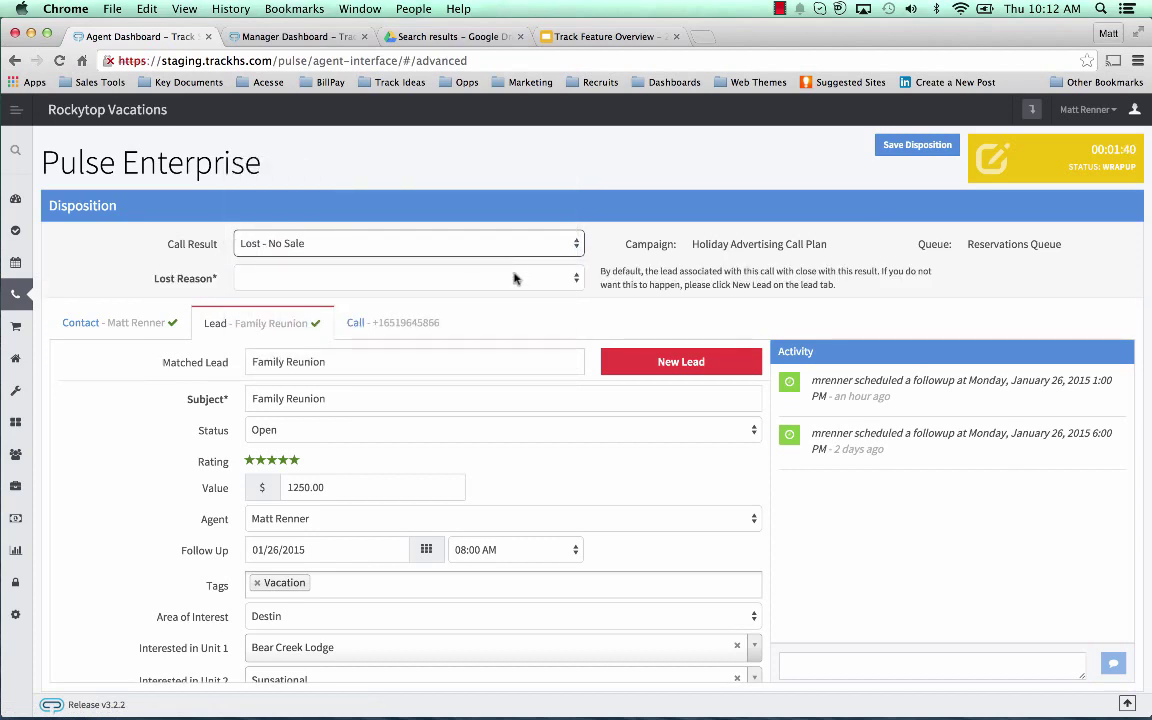
pyautogui.click(514, 278)
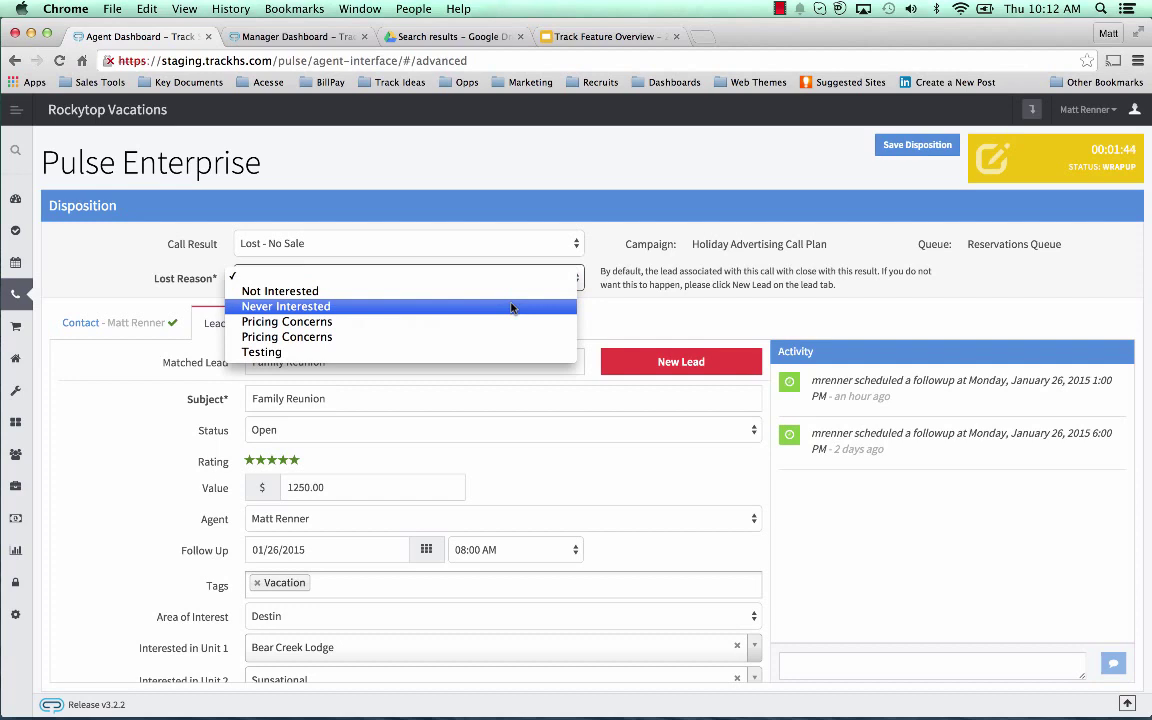
pyautogui.click(493, 277)
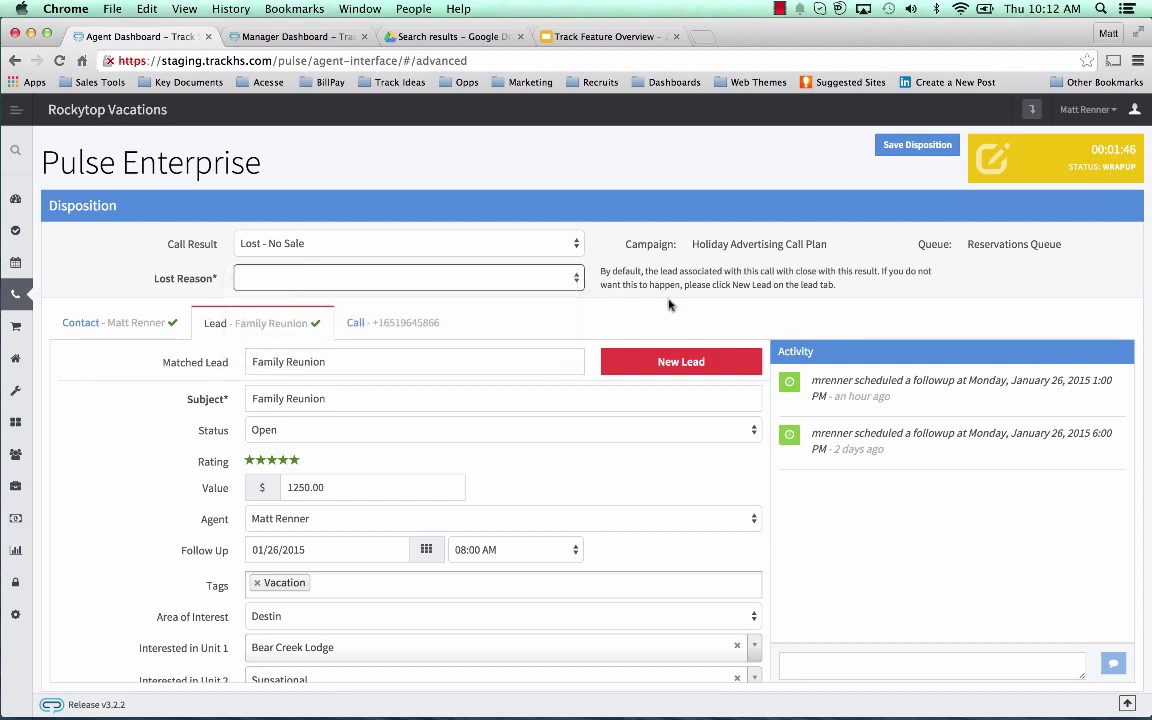
pyautogui.click(488, 246)
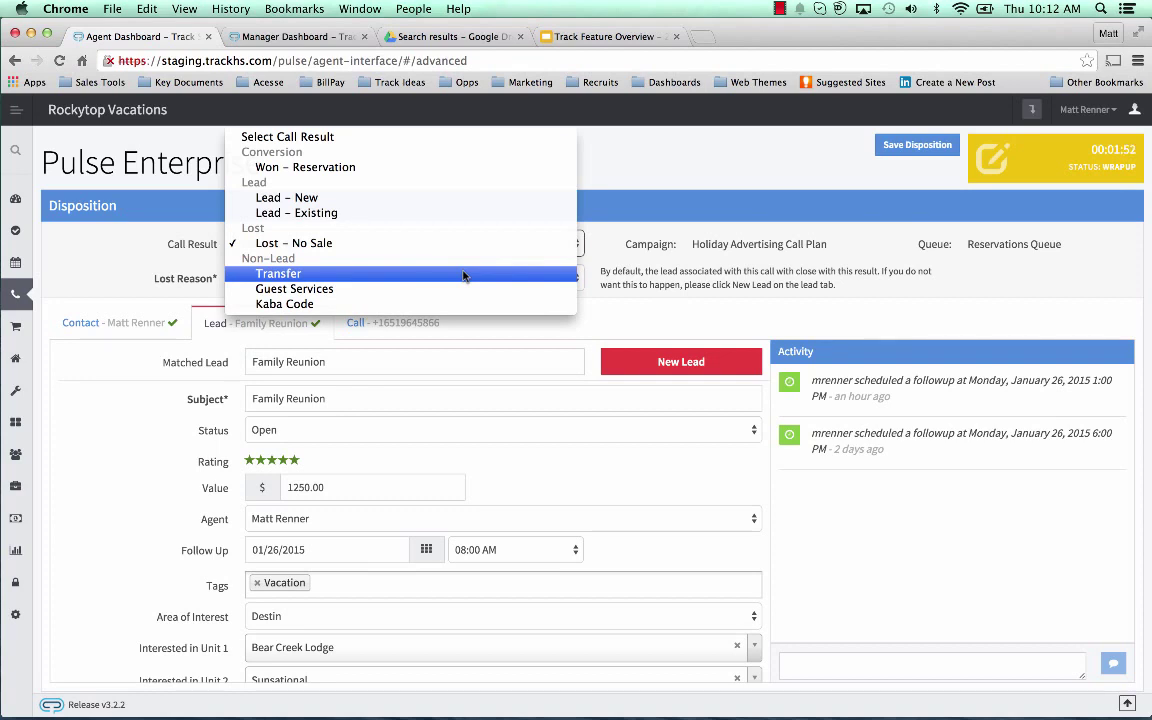
pyautogui.click(420, 245)
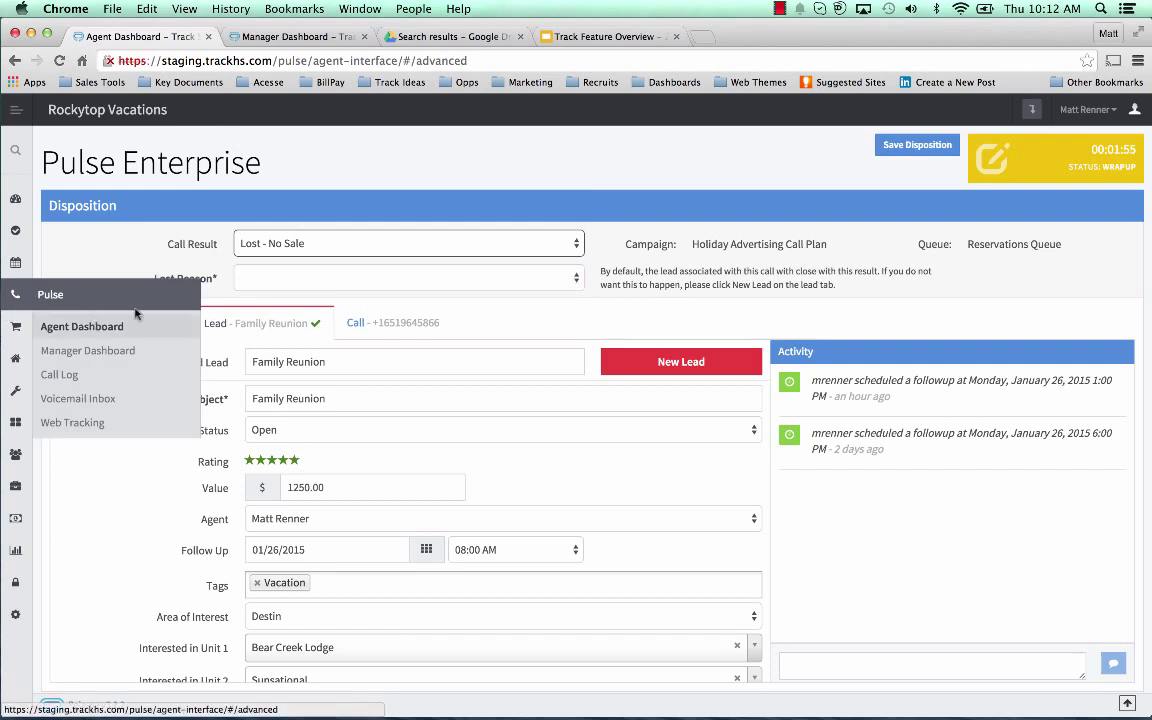
# Set the call result to Lead - Existing and save the disposition.
pyautogui.click(314, 244)
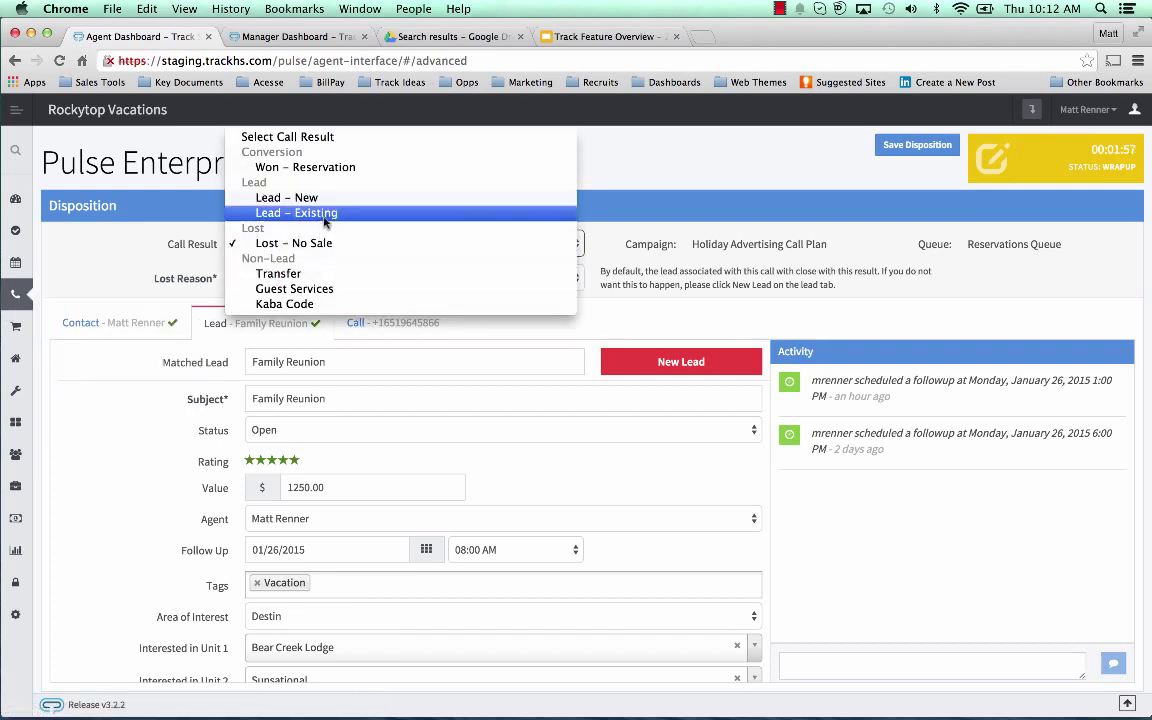
pyautogui.click(296, 213)
pyautogui.click(905, 145)
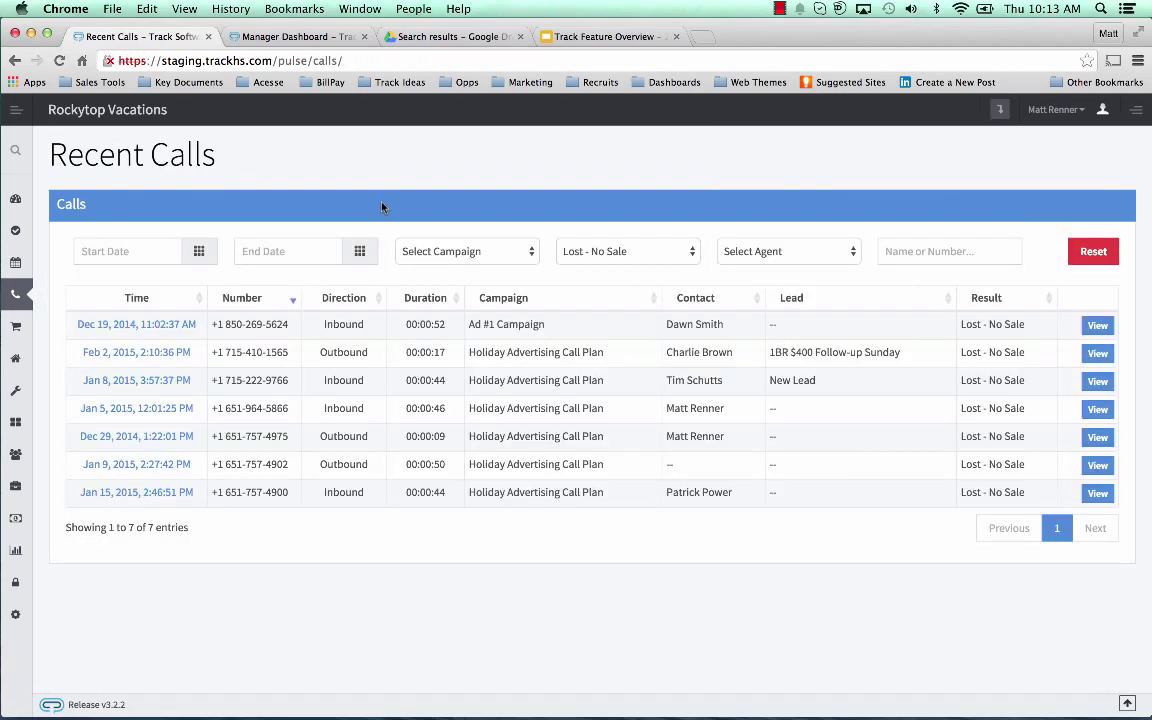
# Check the campaign, call result and agent filter choices in Recent Calls, and open the Jan 8, 2015, 3:57:37 PM call.
pyautogui.click(445, 251)
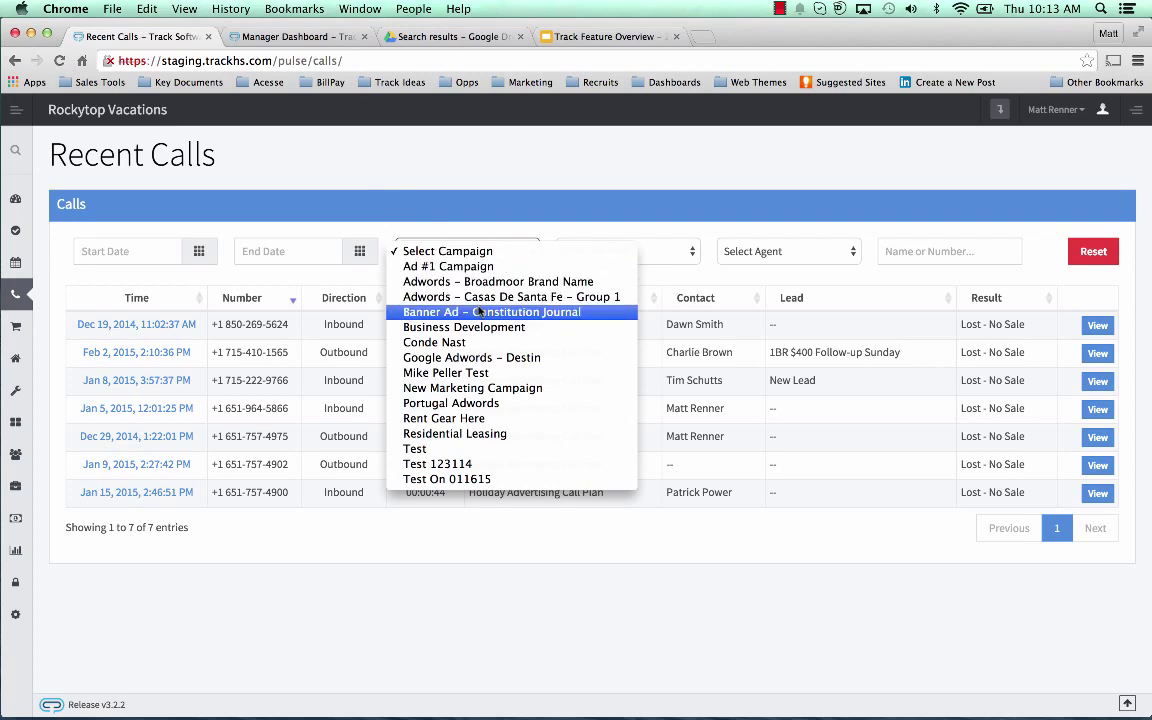
pyautogui.click(615, 177)
pyautogui.click(658, 252)
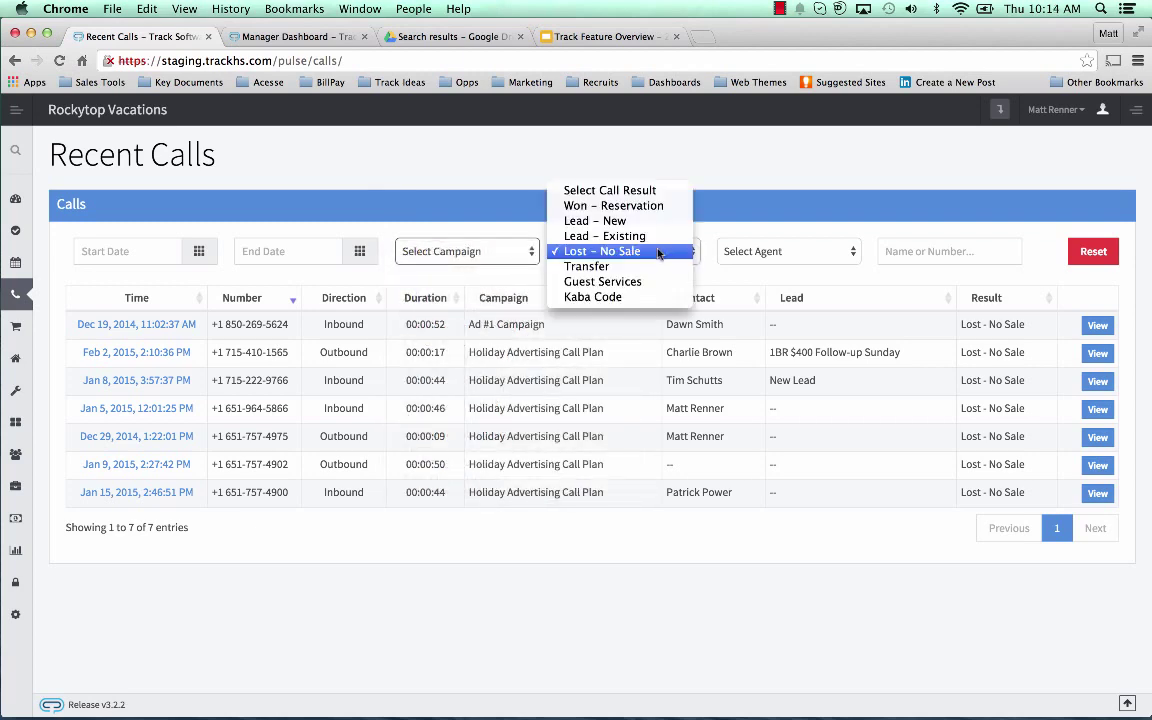
pyautogui.click(743, 196)
pyautogui.click(775, 251)
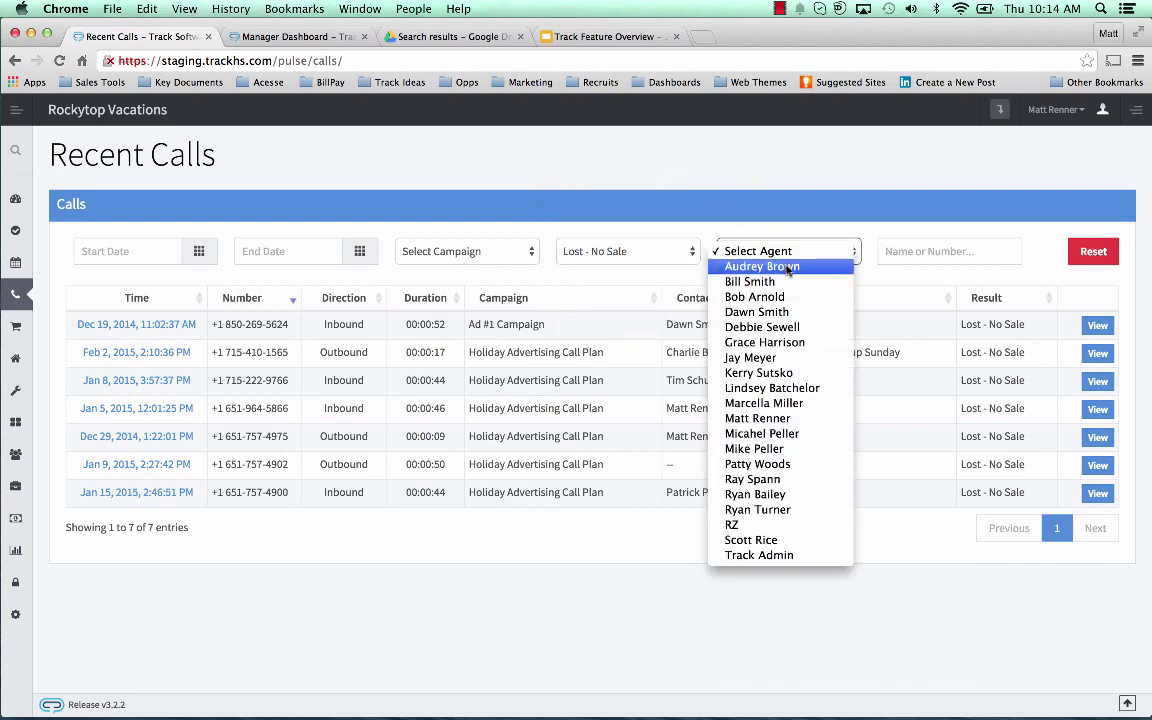
pyautogui.click(770, 216)
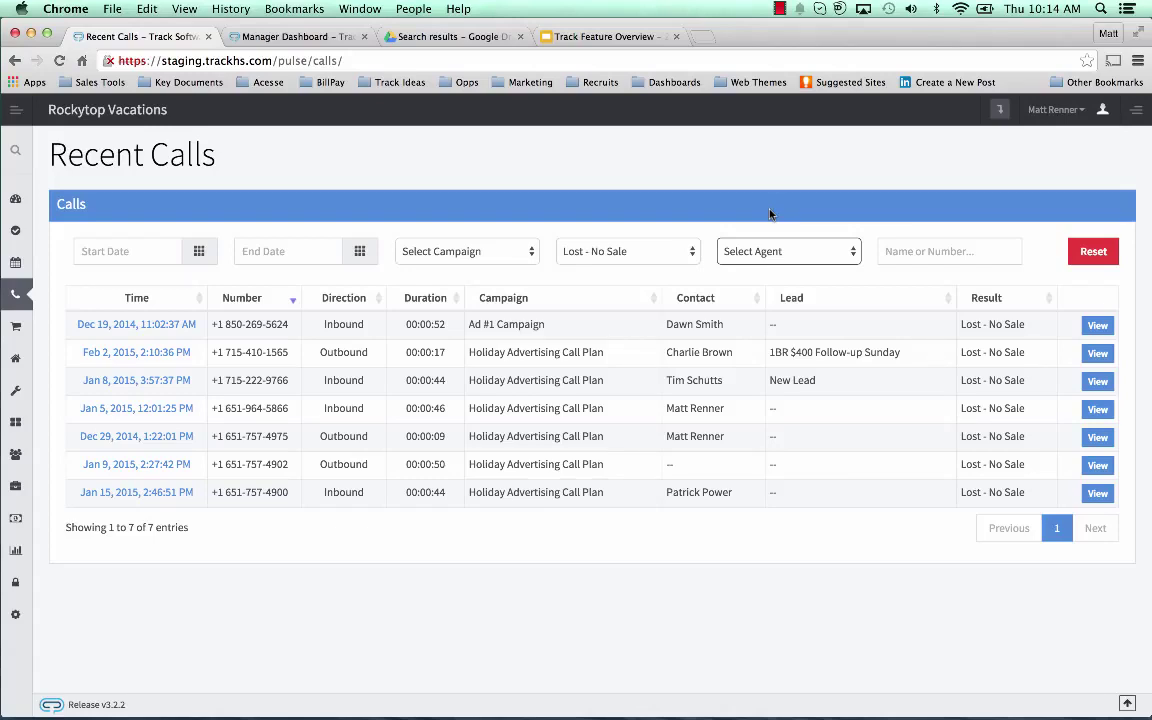
pyautogui.click(1098, 381)
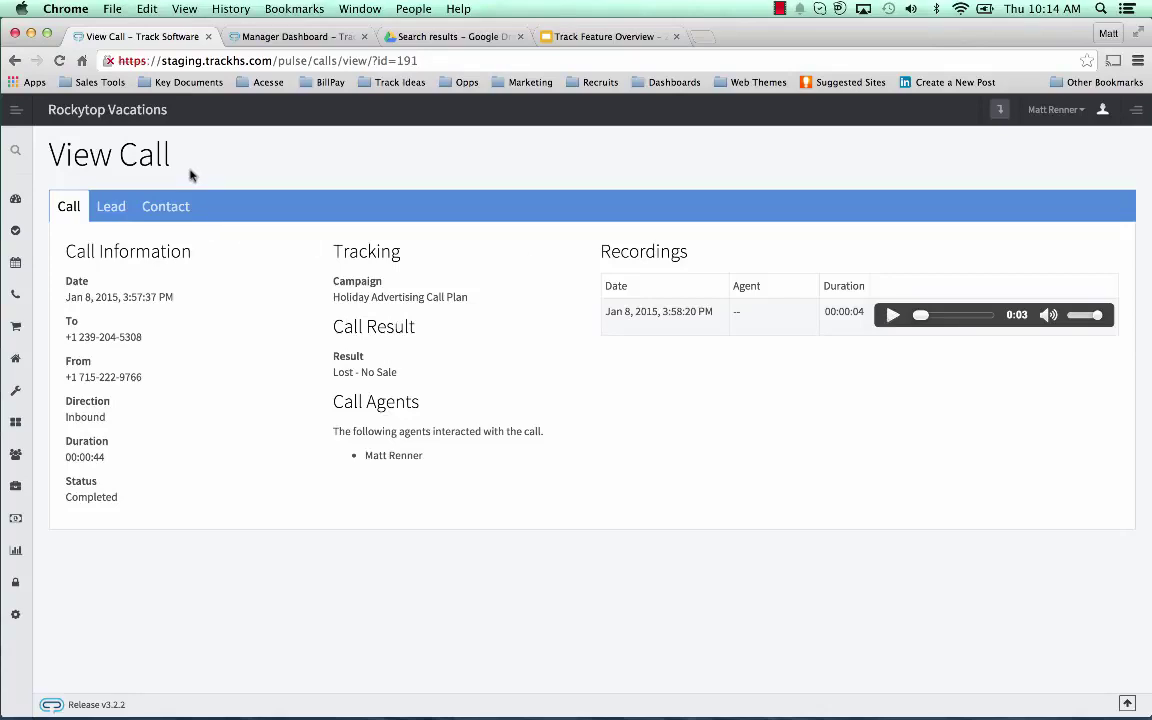
# Open the Pulse Web Tracking page and check the campaigns offered by the link builder without selecting one.
pyautogui.moveTo(15, 290)
pyautogui.click(83, 423)
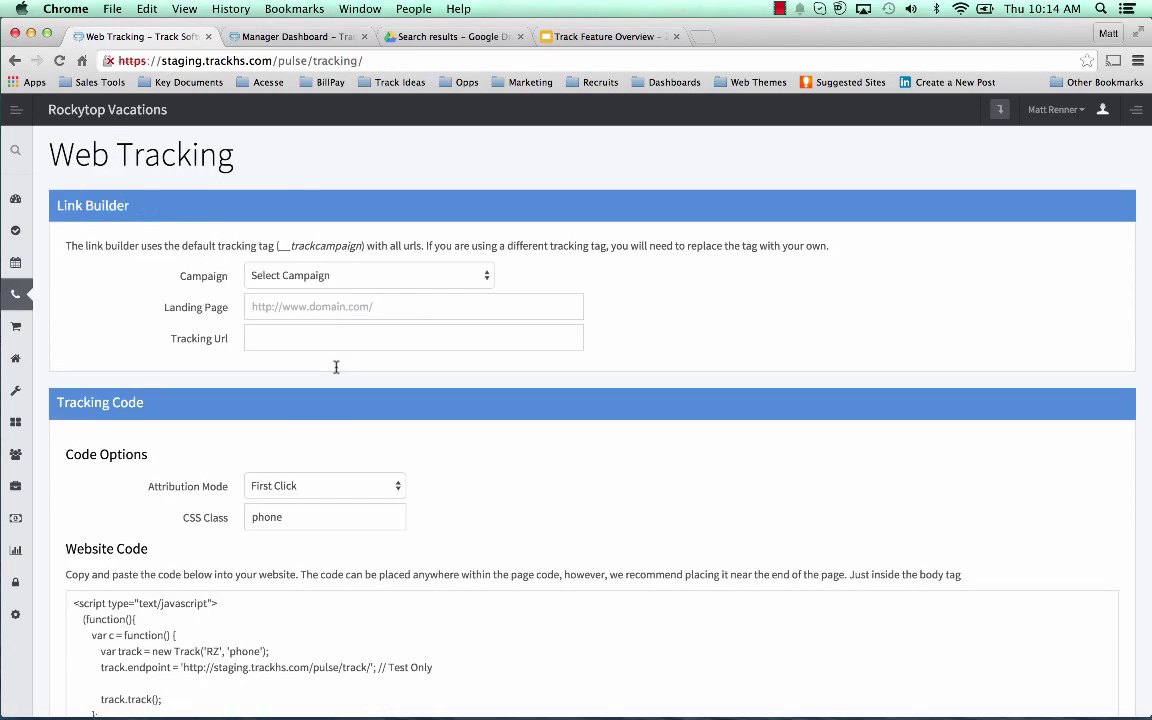
pyautogui.click(285, 274)
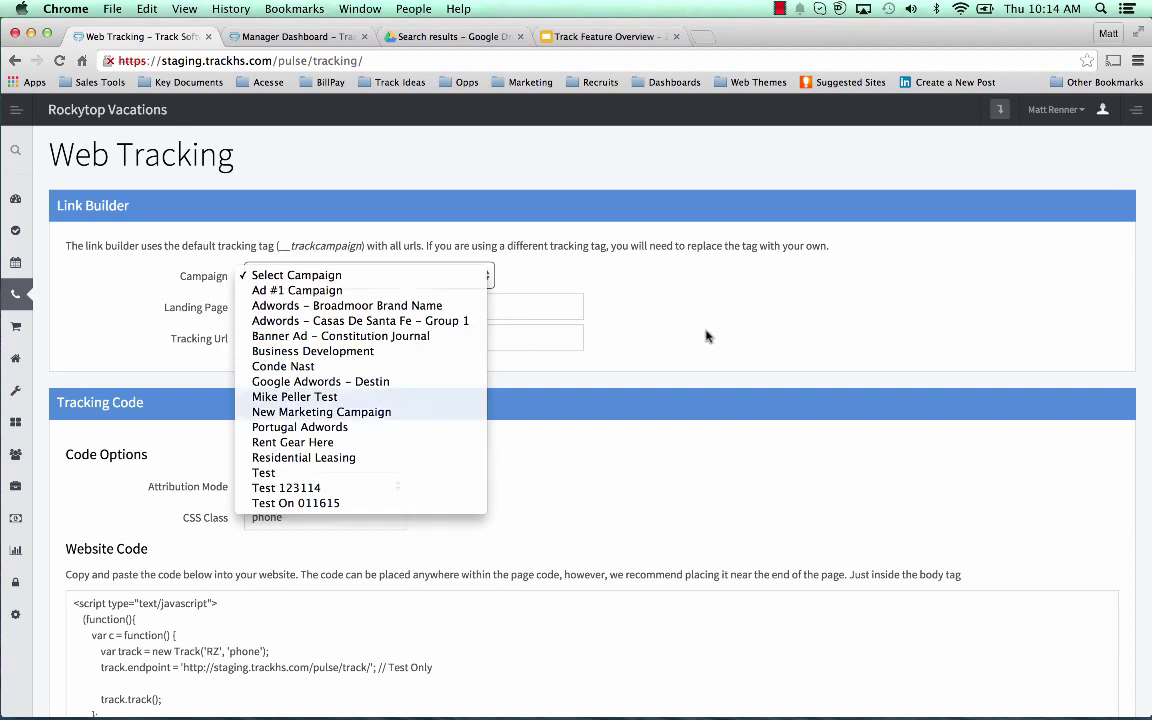
pyautogui.click(637, 300)
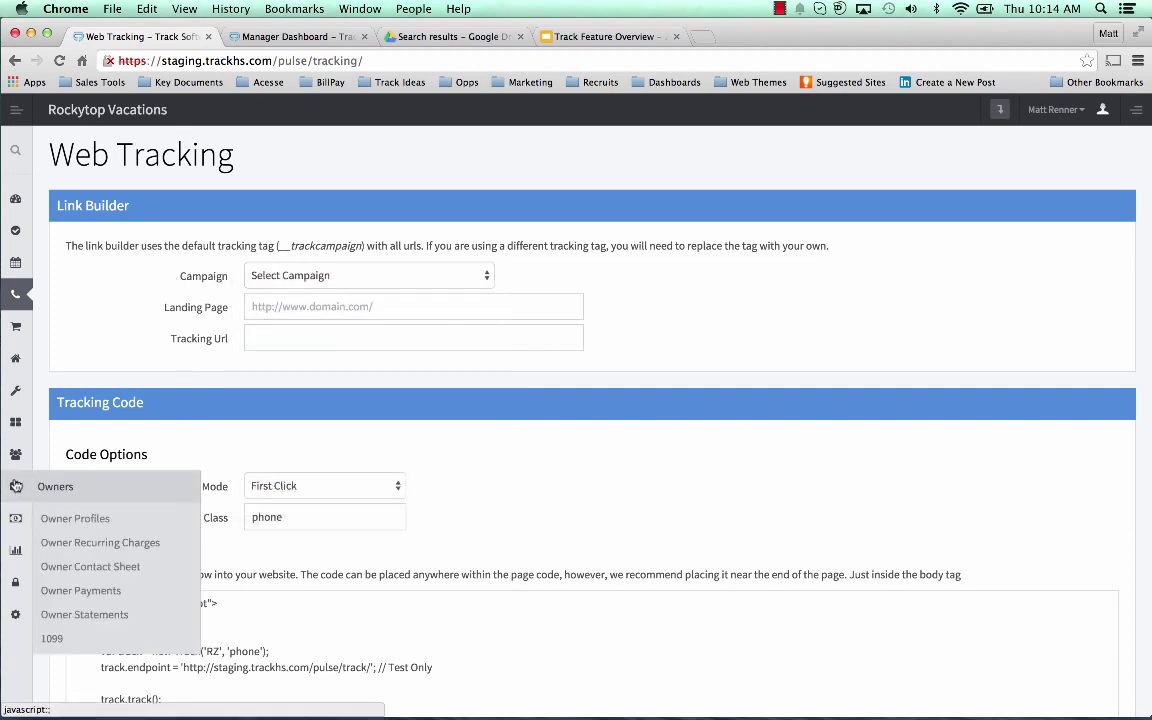
# Open the CRM leads page.
pyautogui.moveTo(15, 454)
pyautogui.click(57, 511)
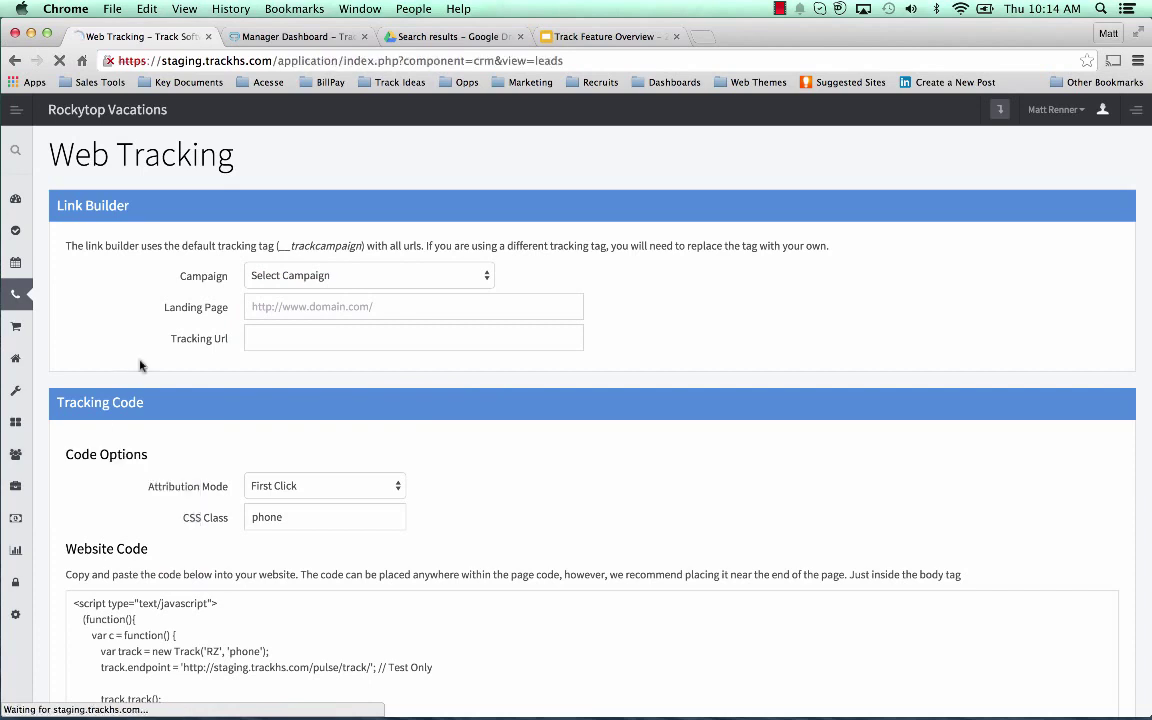